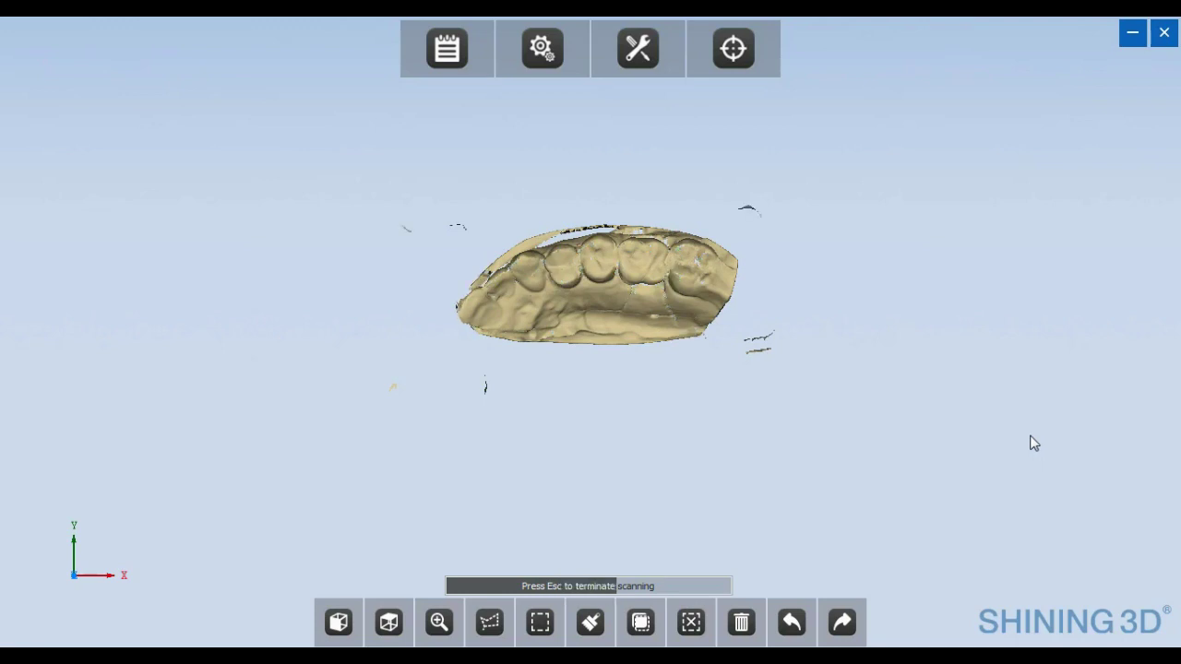
Inspect the upper pre-op jaw scan from several sides and add a supplementary scan from a tilted angle
left_click_drag(1031, 440, 551, 354)
middle_click_drag(550, 348, 619, 338)
left_click_drag(681, 529, 683, 458)
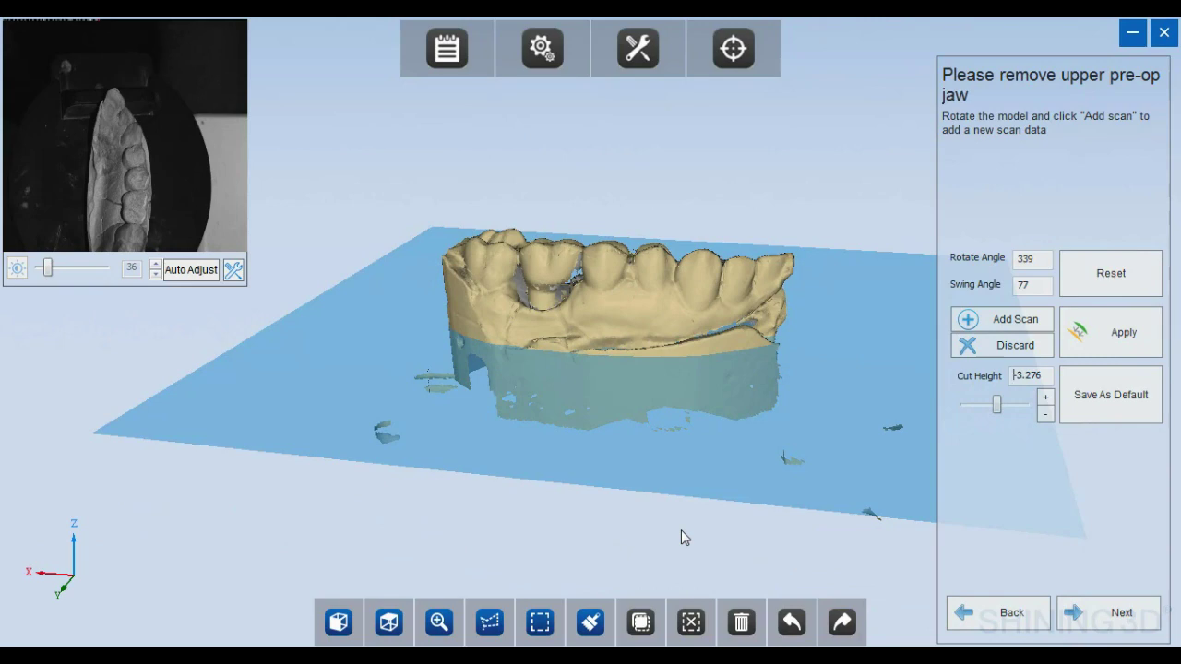
left_click_drag(680, 511, 354, 409)
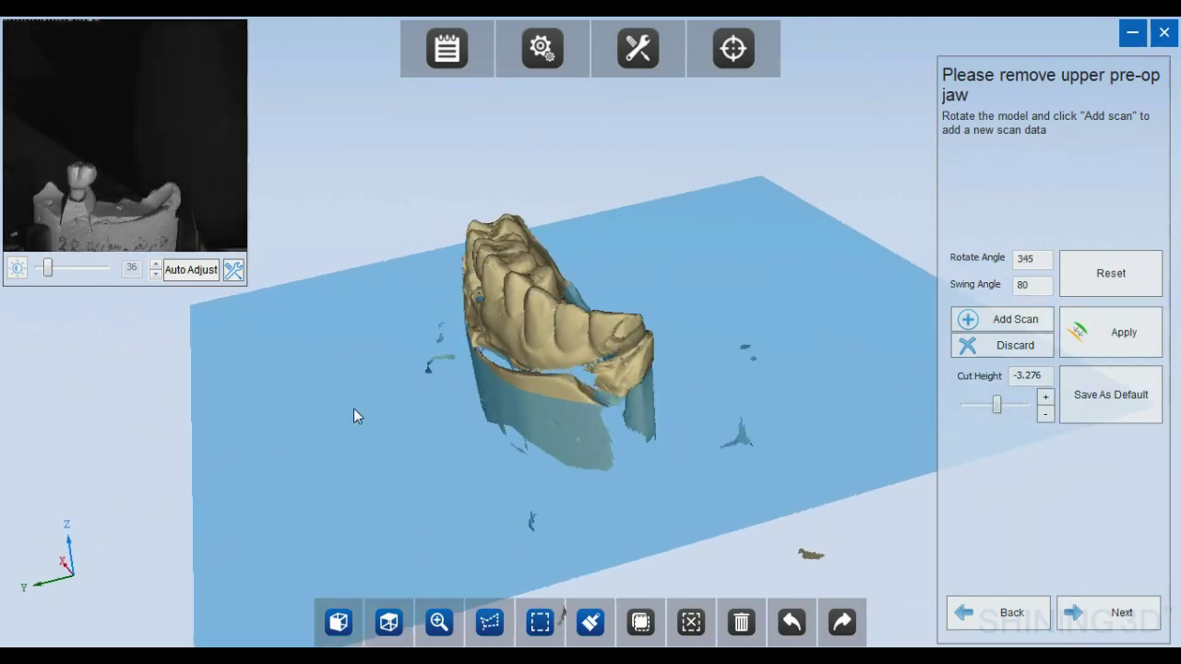
left_click(1029, 316)
Add another supplementary scan covering the upper pre-op jaw's end and continue to the upper jaw stage
left_click_drag(394, 326, 659, 303)
scroll(584, 282, "up", 4)
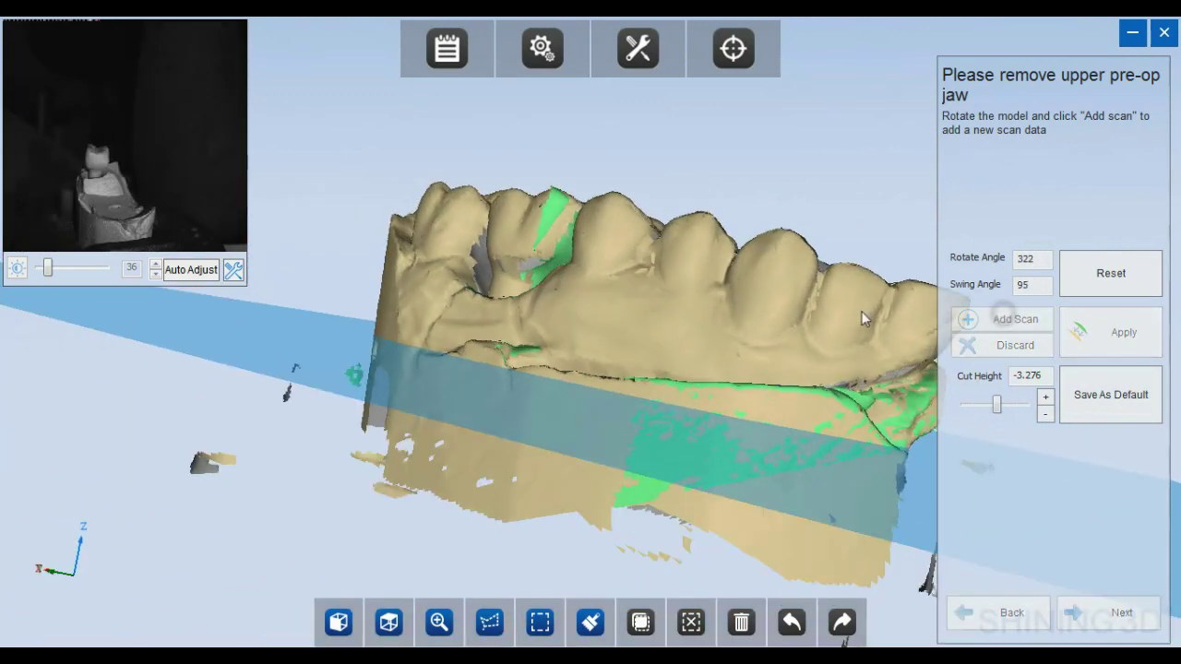
left_click_drag(824, 317, 783, 345)
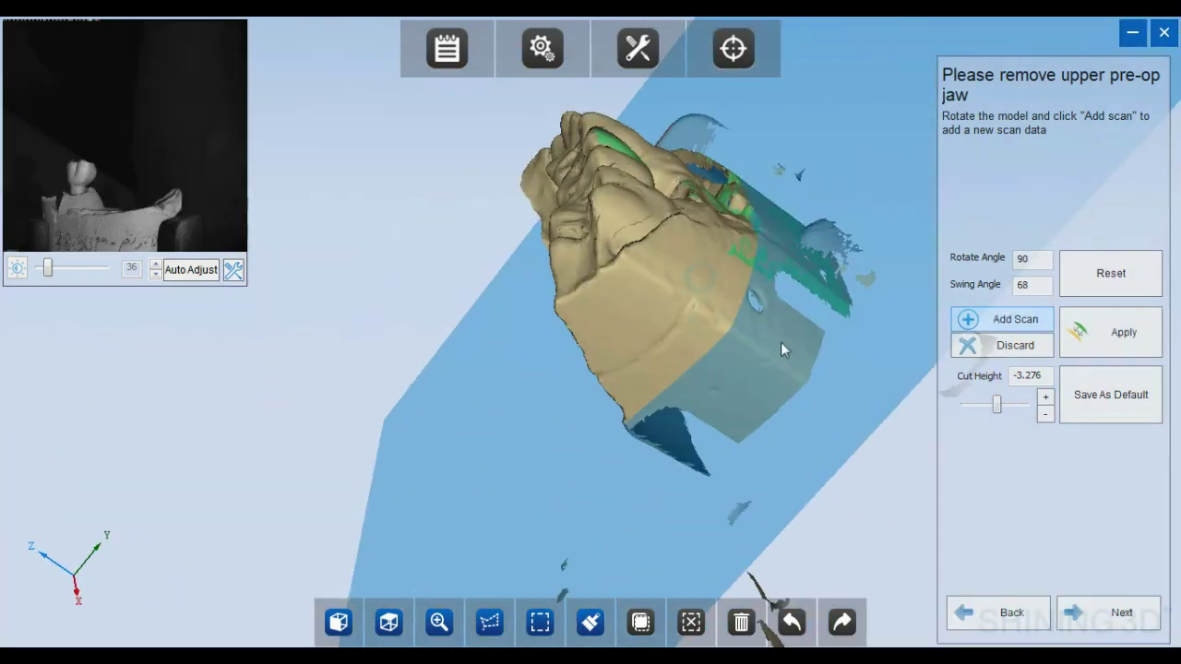
left_click_drag(590, 315, 599, 215)
left_click(1118, 616)
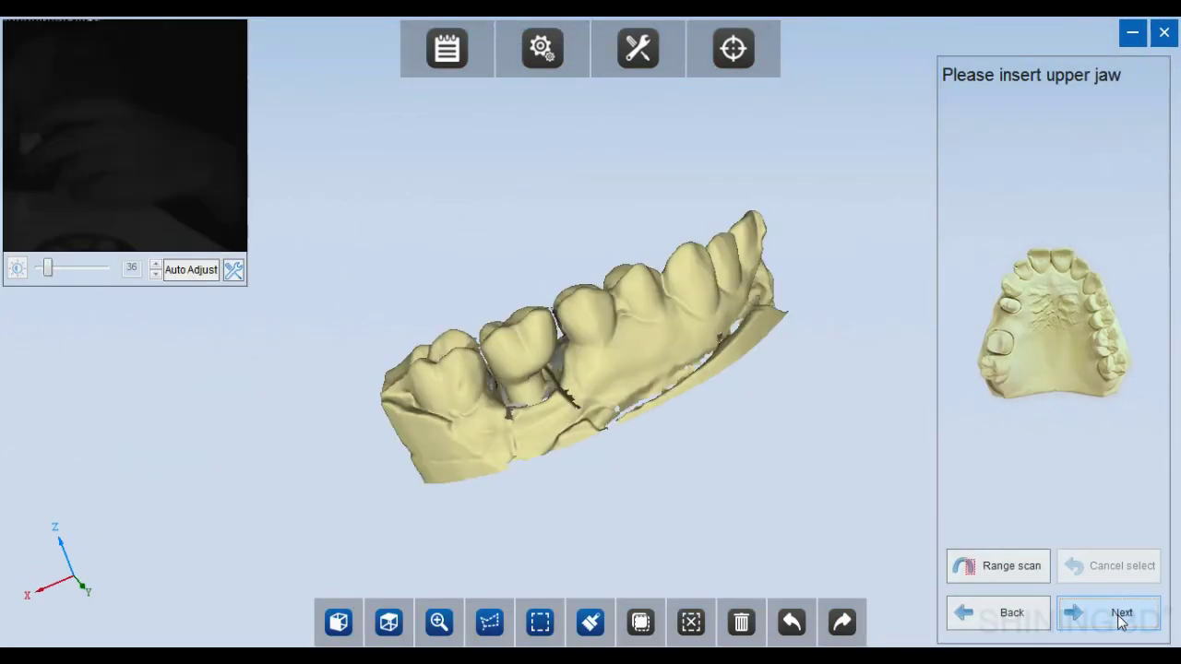
Scan the inserted upper jaw and set its cut height to -4.937
left_click_drag(690, 375, 662, 458)
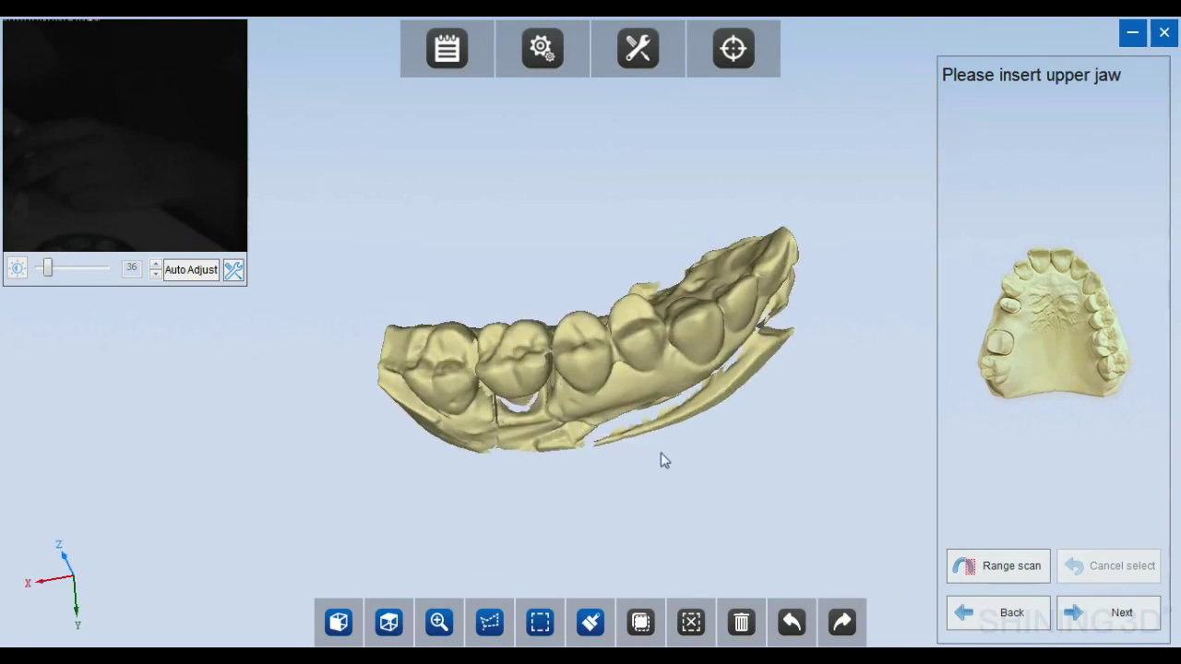
left_click(1120, 617)
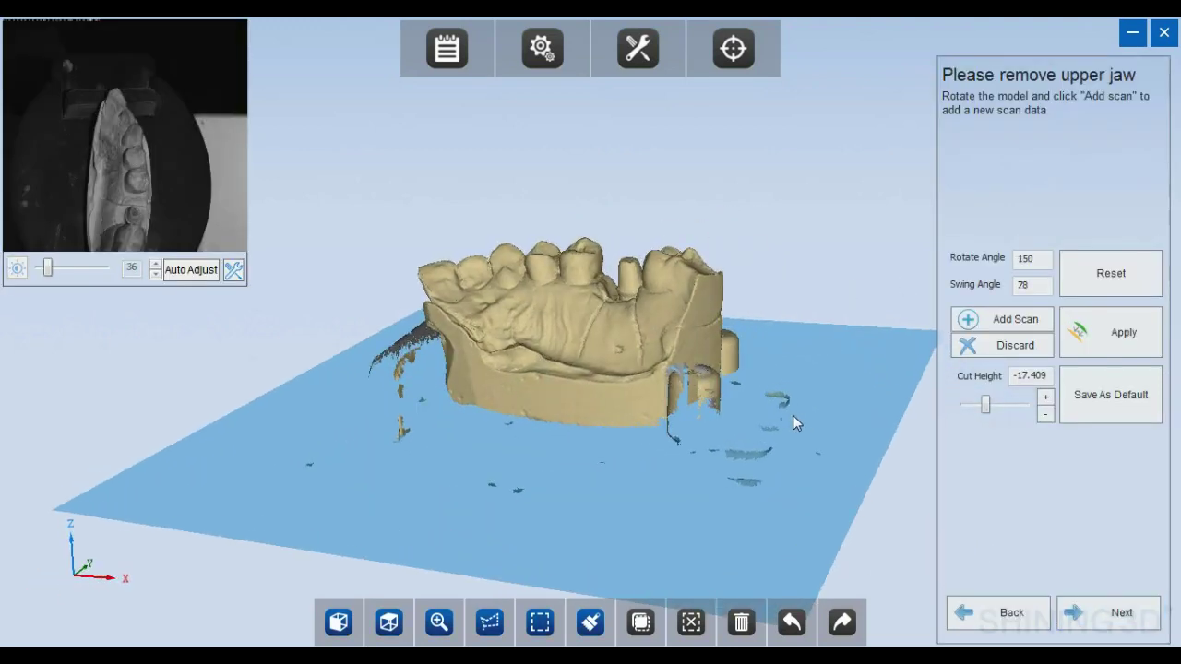
left_click_drag(792, 415, 531, 364)
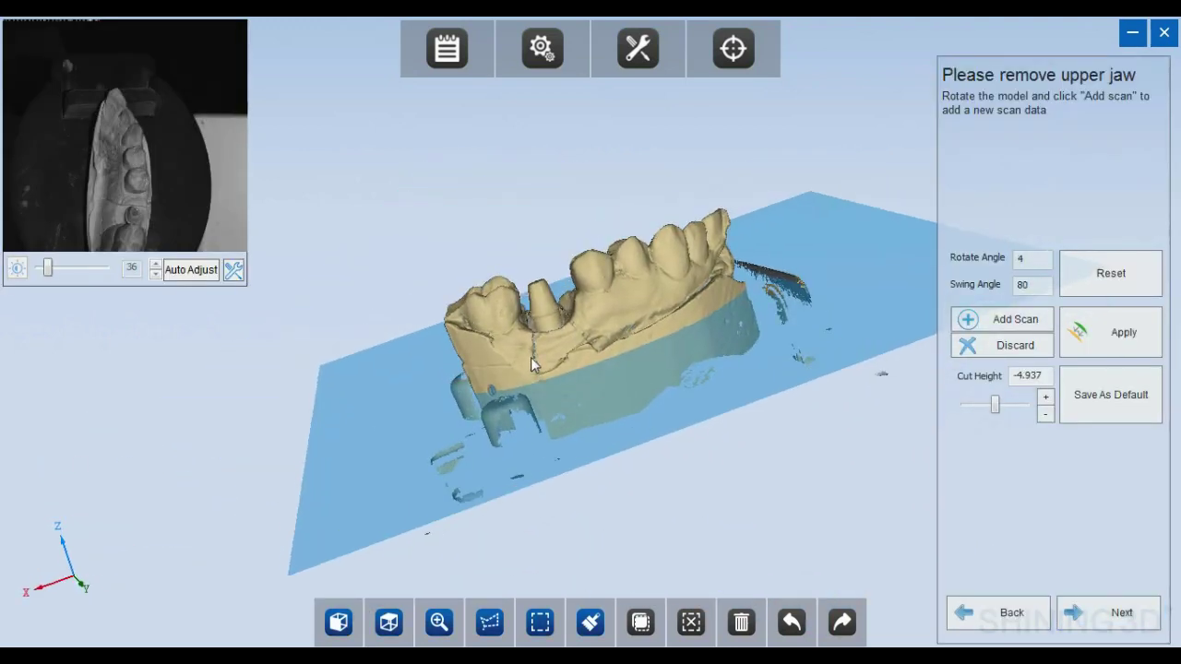
Add a supplementary scan of the upper jaw to capture the area around the prepared tooth stump
scroll(532, 364, "up", 5)
left_click_drag(600, 312, 682, 376)
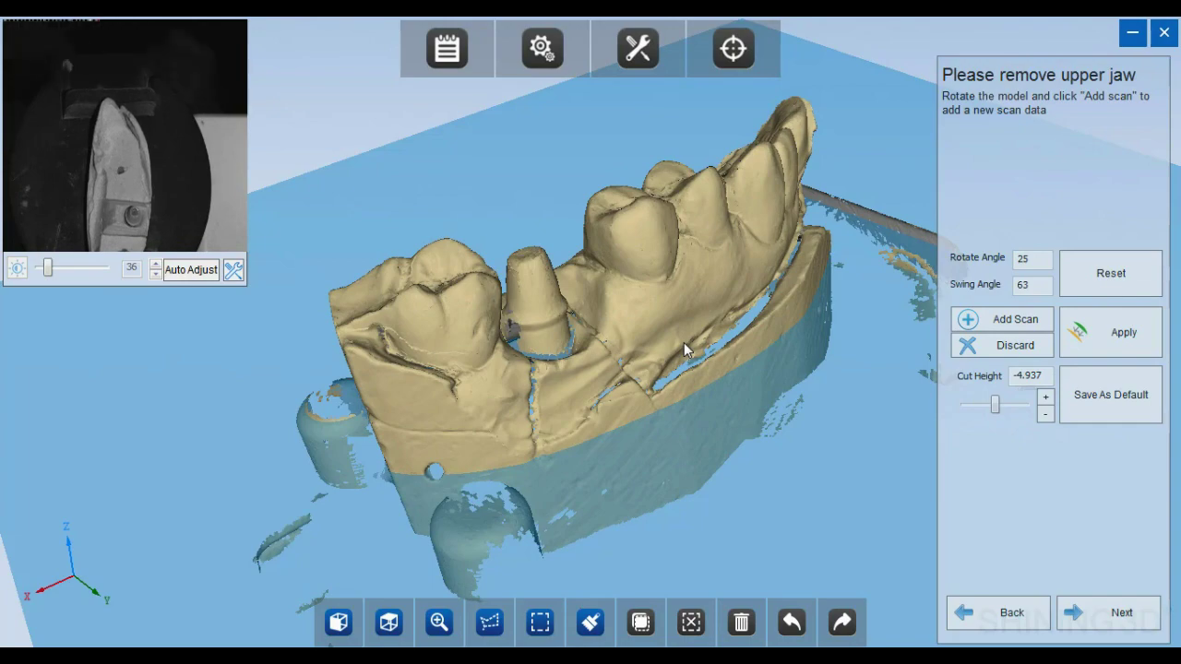
left_click_drag(514, 430, 540, 365)
left_click(1028, 323)
Add two more supplementary scans of the upper jaw from other angles and continue to the data trimming stage
left_click_drag(420, 370, 701, 397)
left_click(1027, 318)
left_click_drag(572, 369, 551, 409)
left_click(995, 324)
left_click_drag(563, 341, 399, 436)
scroll(546, 262, "up", 3)
left_click_drag(546, 262, 1062, 580)
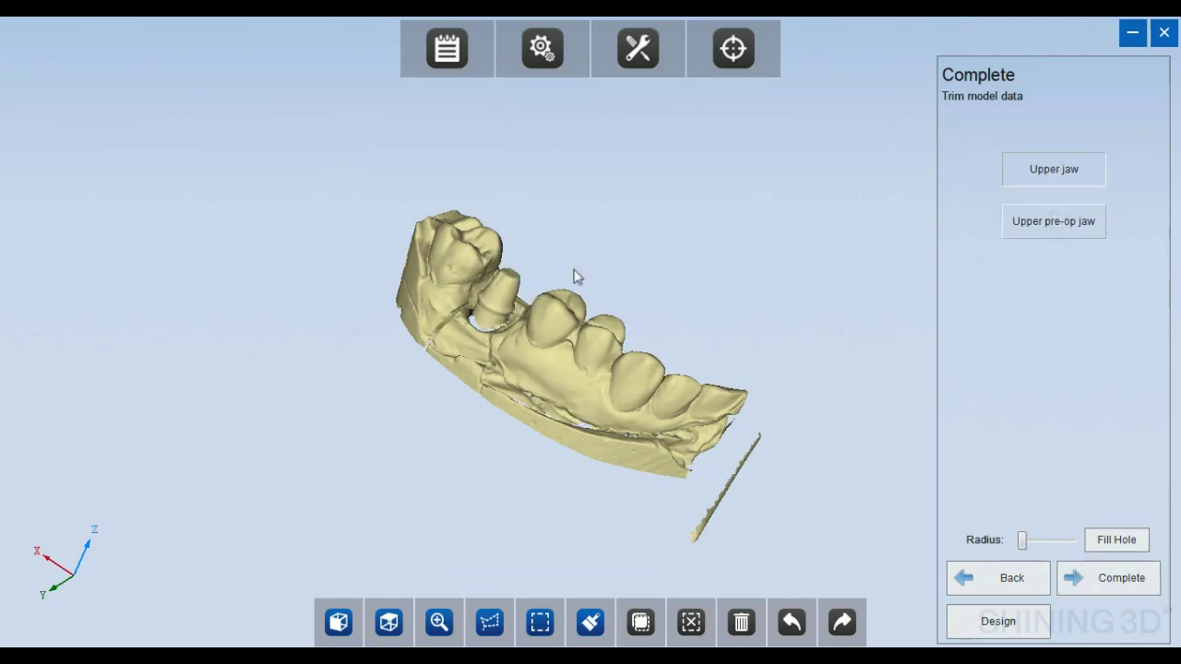
Review the processed upper jaw and upper pre-op jaw models and complete the scan
right_click_drag(575, 274, 473, 392)
scroll(498, 359, "up", 5)
right_click_drag(513, 328, 727, 305)
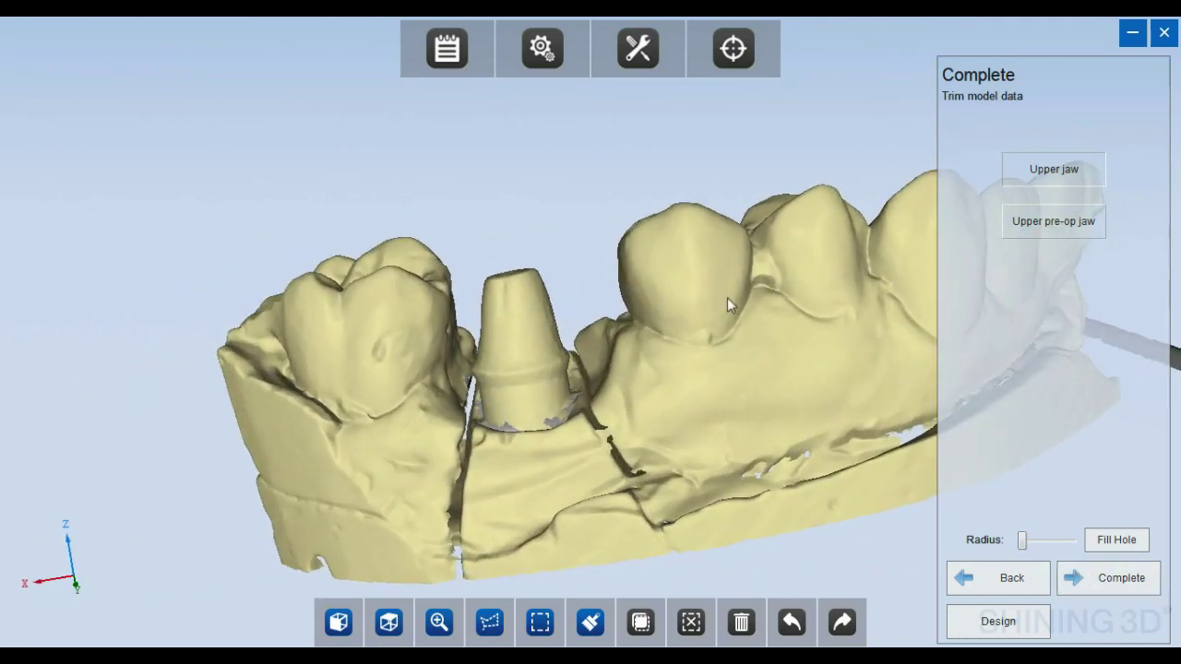
left_click(1083, 227)
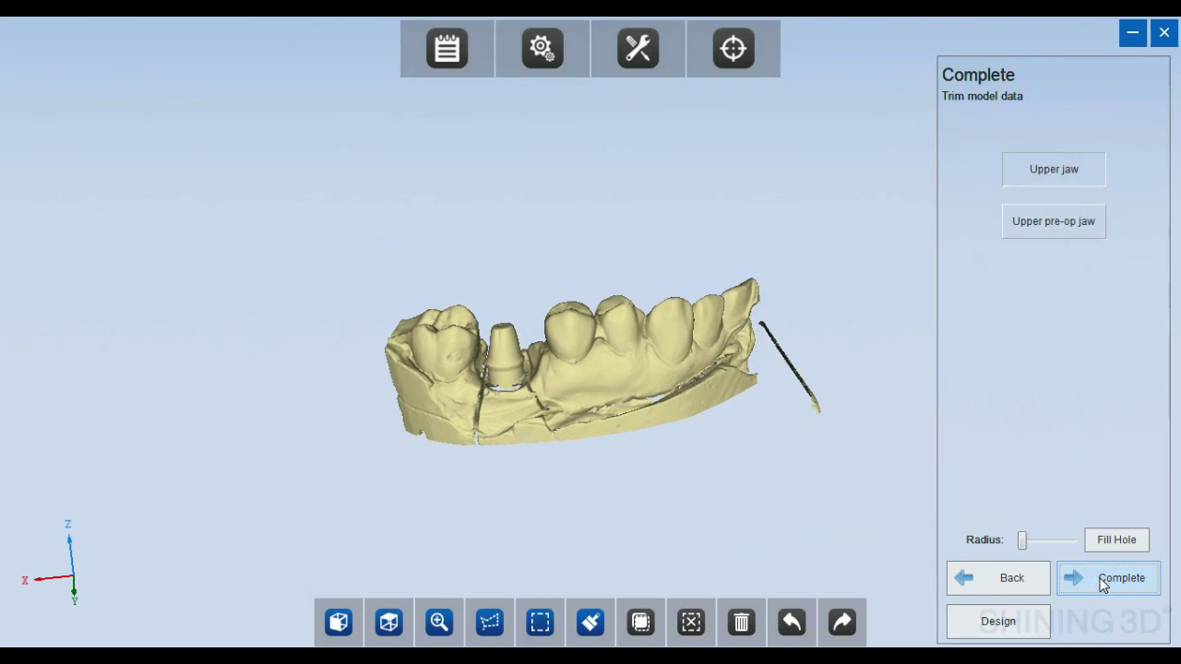
left_click(1102, 578)
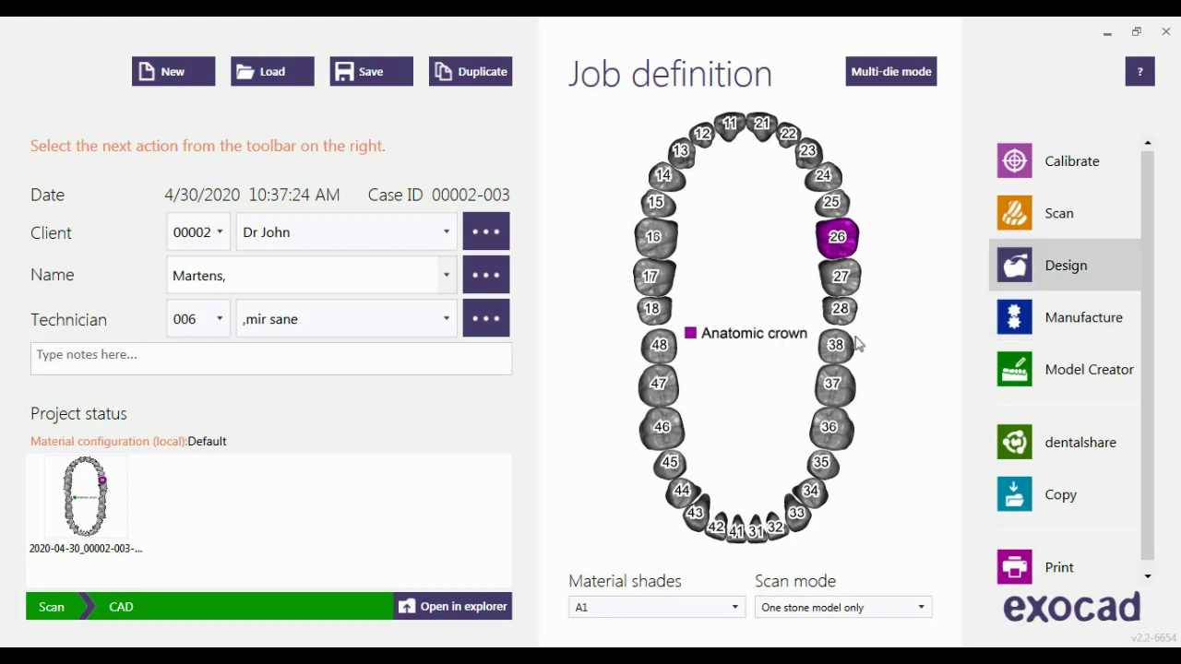
Start the tooth 26 anatomic crown design in exocad and accept the pre-op scan position after undoing its manual shift
left_click(1061, 273)
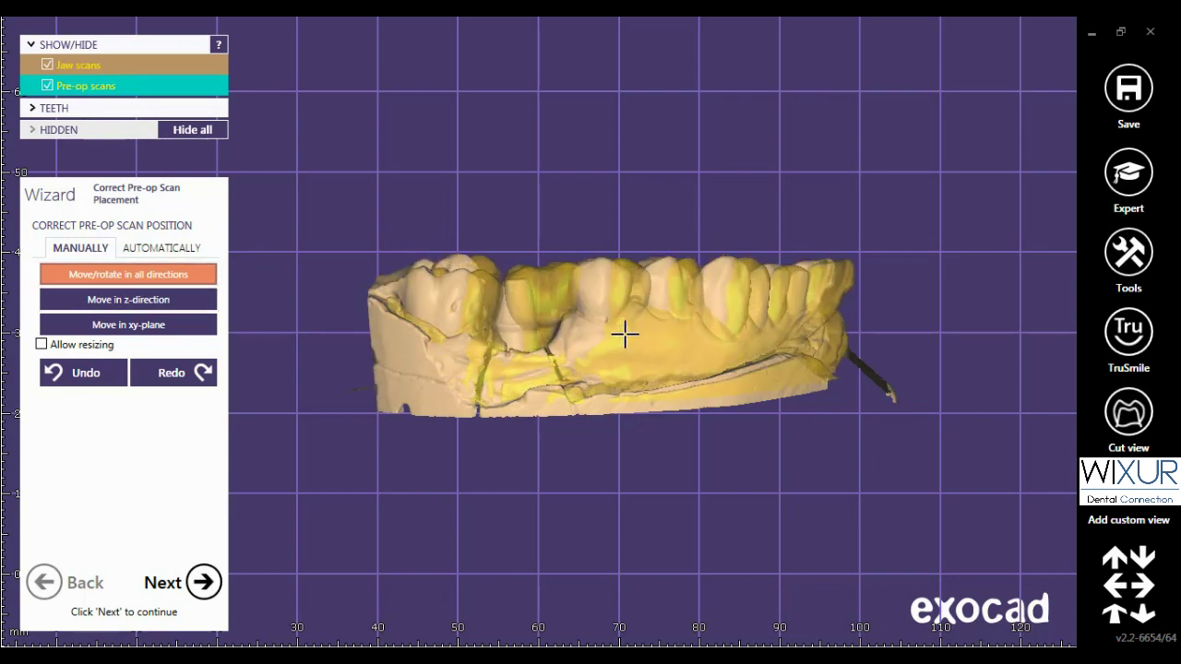
left_click(95, 379)
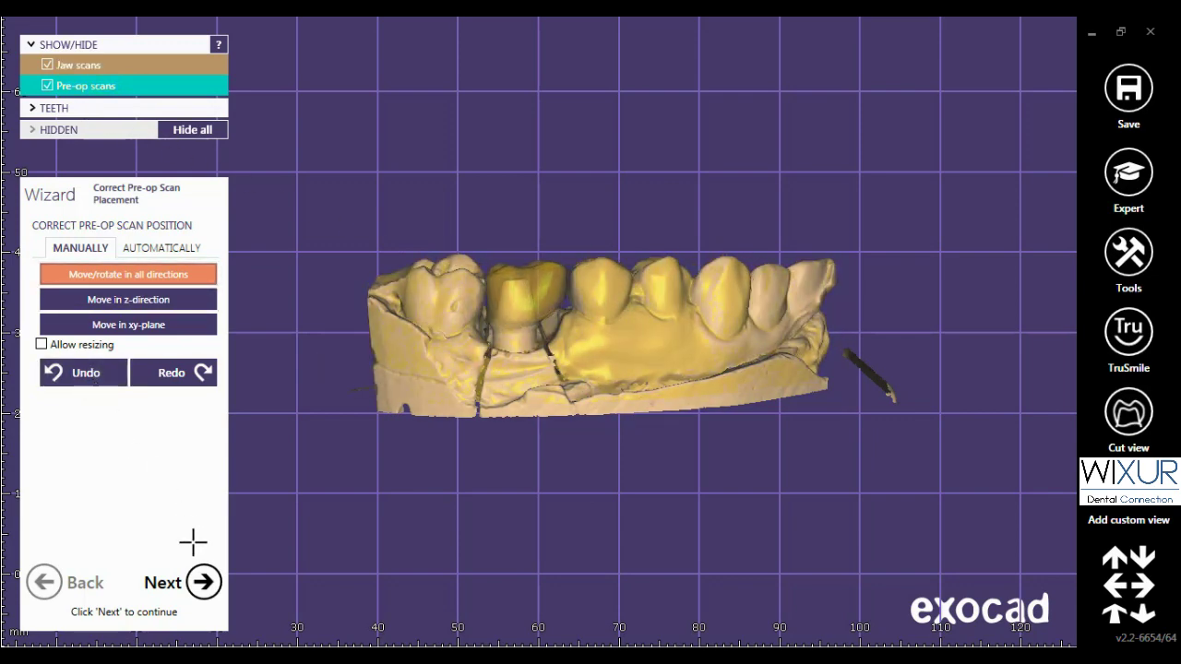
left_click(204, 581)
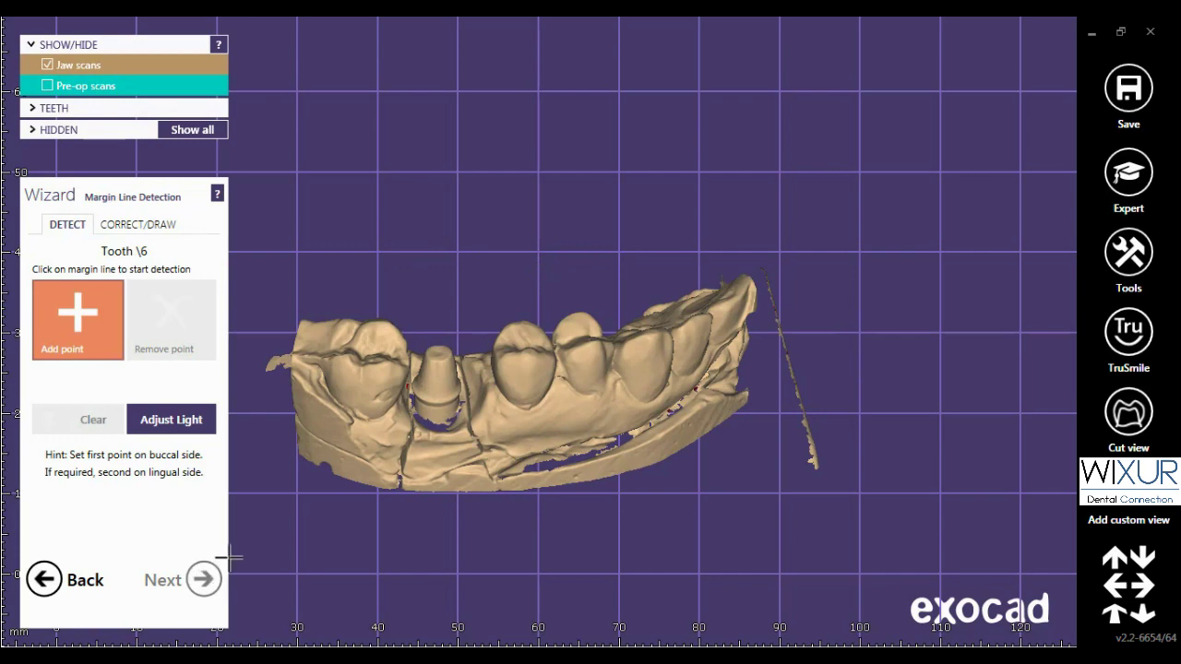
Detect the margin line on the prepared tooth stump and accept the crown bottom settings
left_click(436, 400)
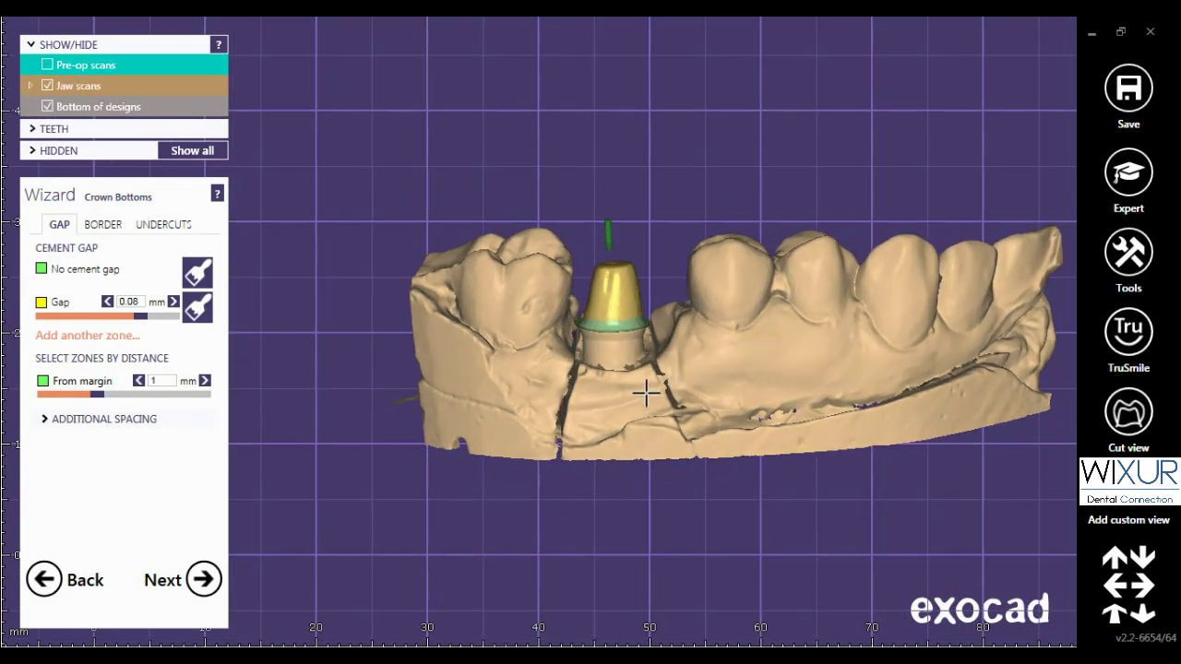
left_click(204, 581)
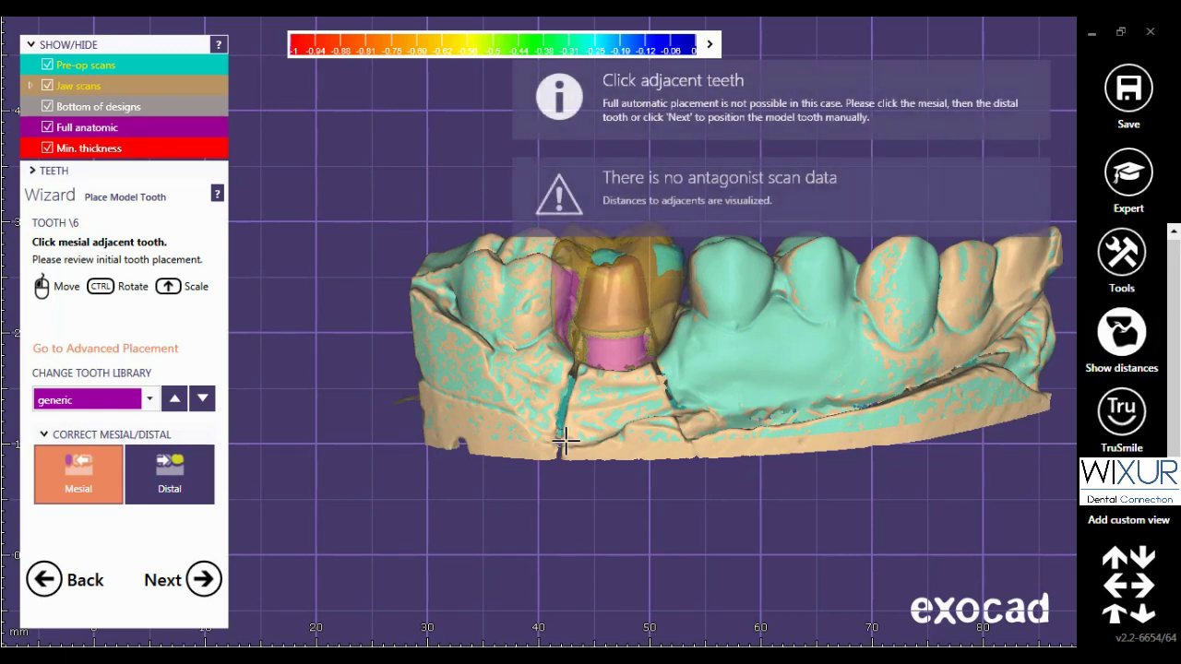
Hide the pre-op scan, then move and rotate the generic model tooth into place over the stump between its neighbours
left_click(48, 64)
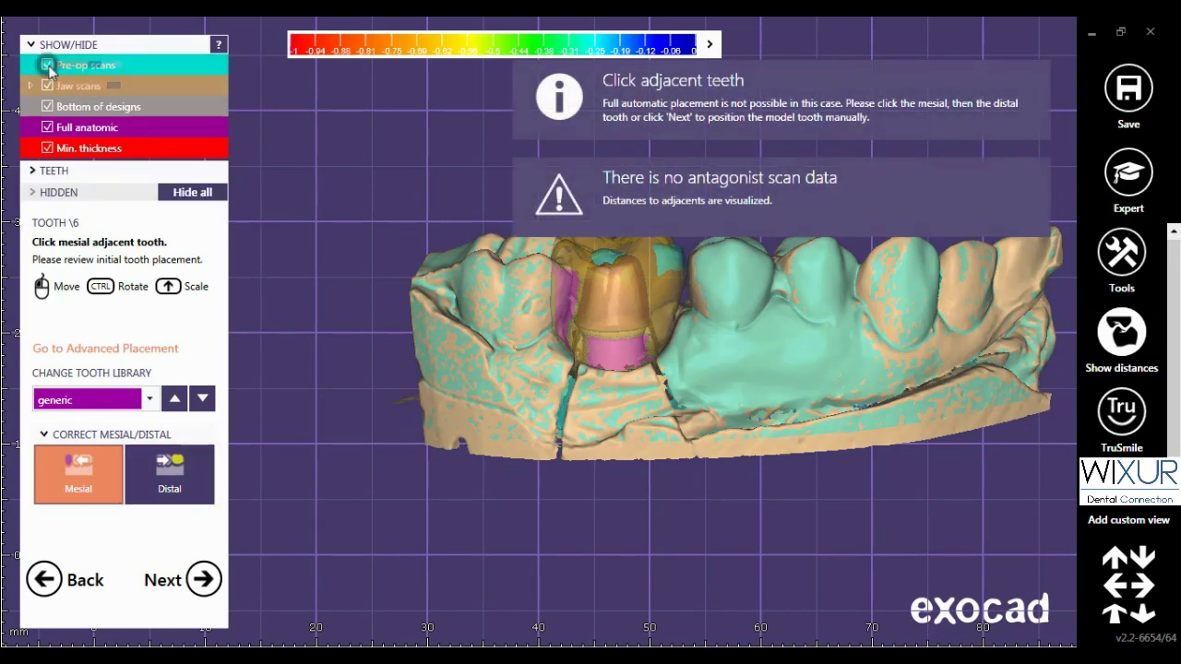
right_click_drag(627, 319, 531, 293)
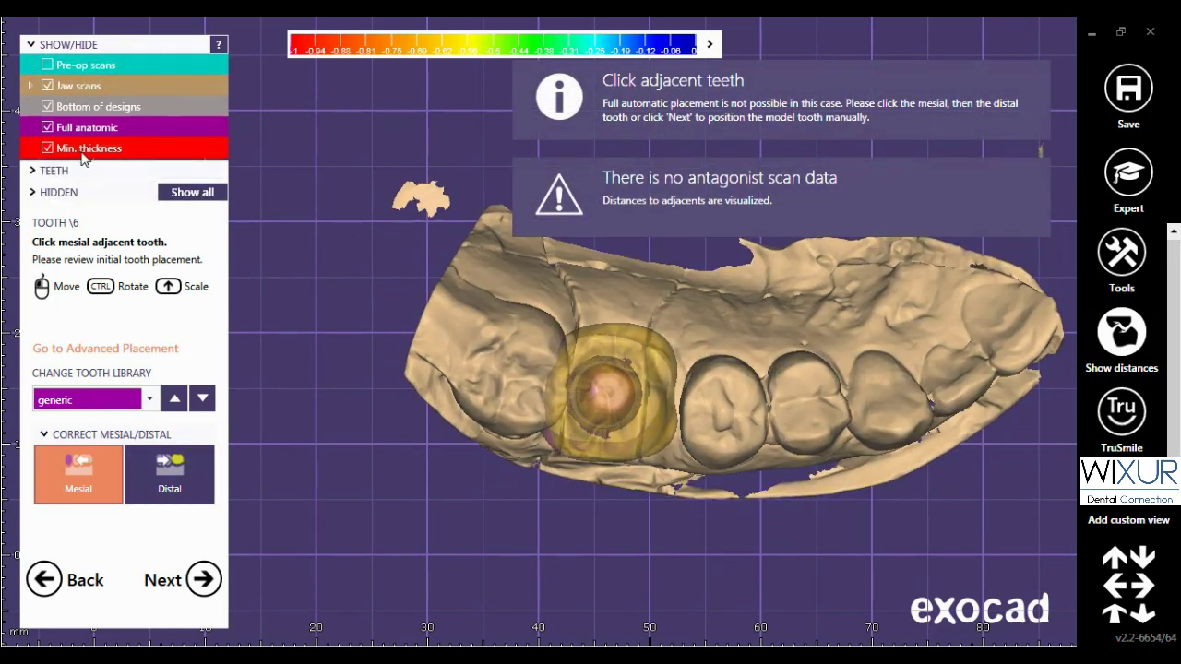
scroll(85, 132, "up", 5)
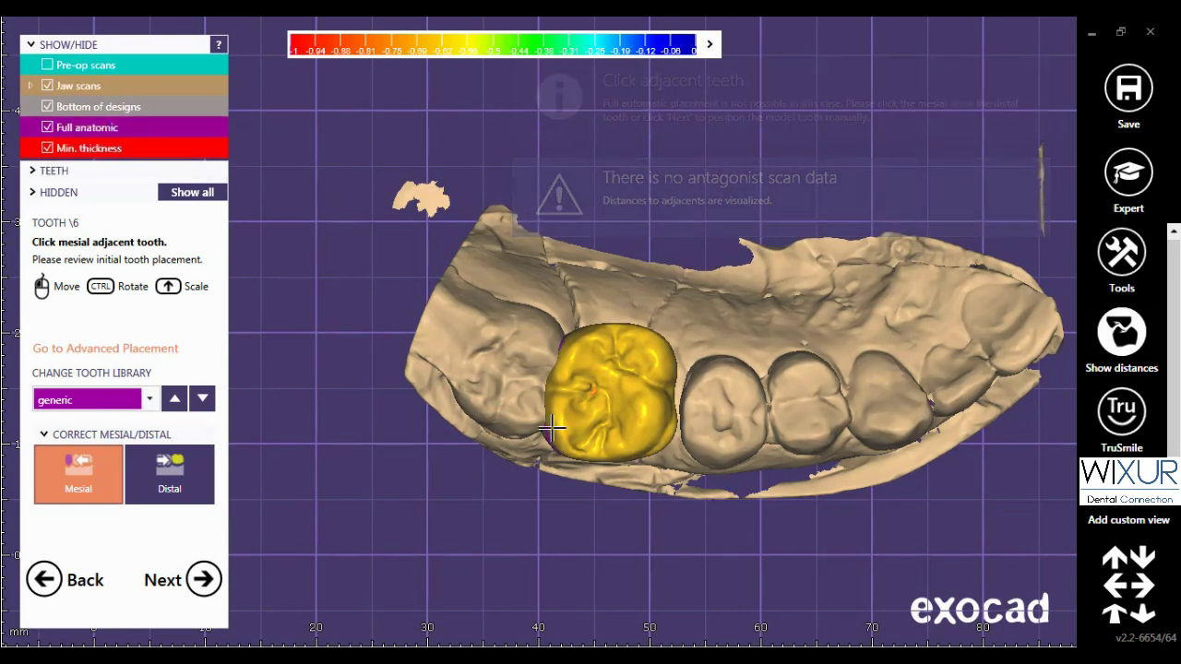
left_click_drag(557, 425, 629, 461, "ctrl")
mouse_move(636, 338)
left_mouse_down("ctrl")
mouse_move(554, 346)
mouse_move(658, 328)
mouse_move(659, 344)
left_mouse_up("ctrl")
left_click_drag(643, 399, 650, 434, "ctrl")
scroll(646, 430, "down", 4)
right_click_drag(644, 452, 648, 415)
scroll(655, 409, "up", 3)
scroll(655, 407, "up", 4)
middle_click_drag(662, 376, 616, 412)
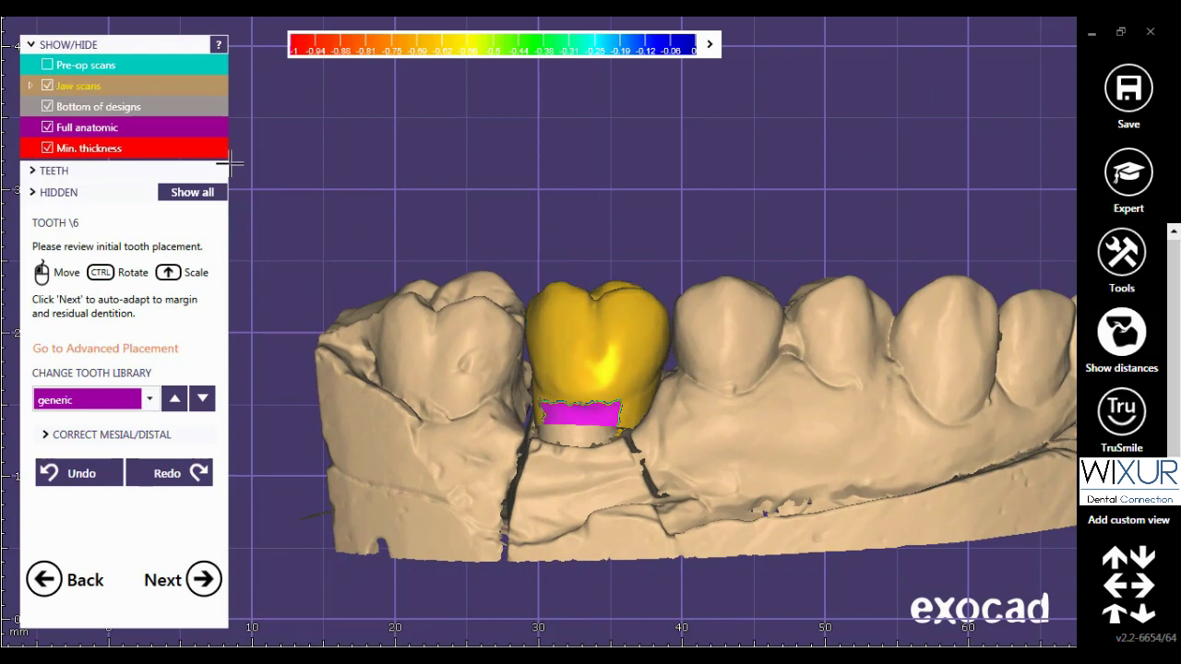
Show the pre-op scan for comparison with the model tooth and accept the tooth placement
left_click(89, 73)
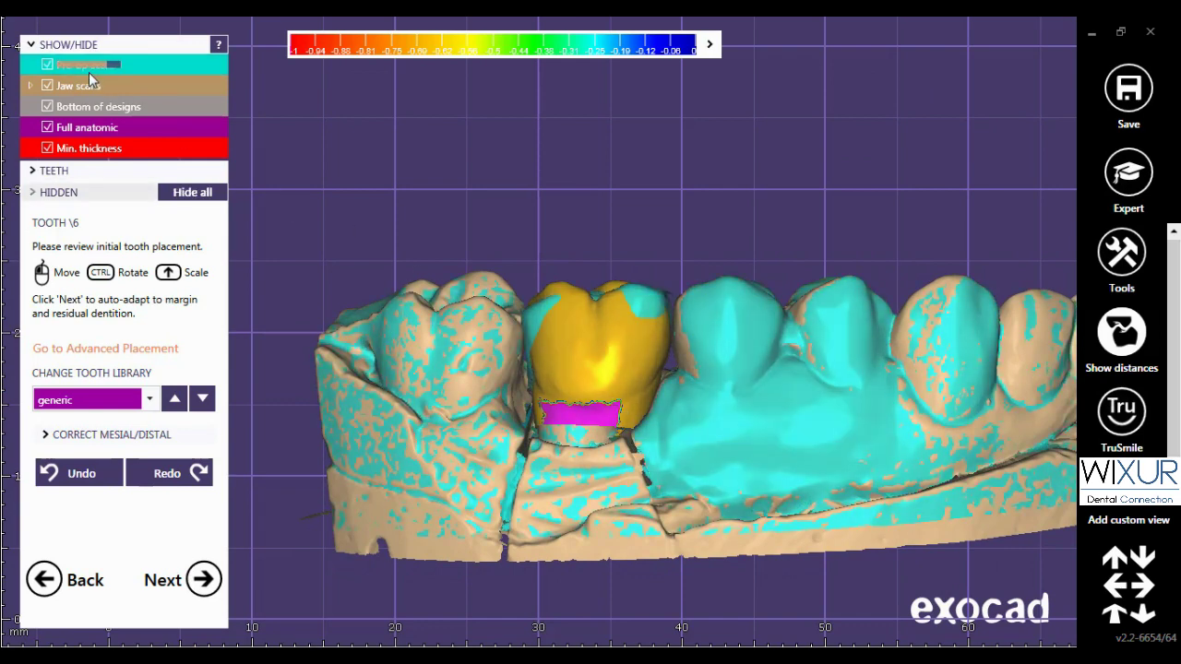
scroll(99, 138, "down", 3)
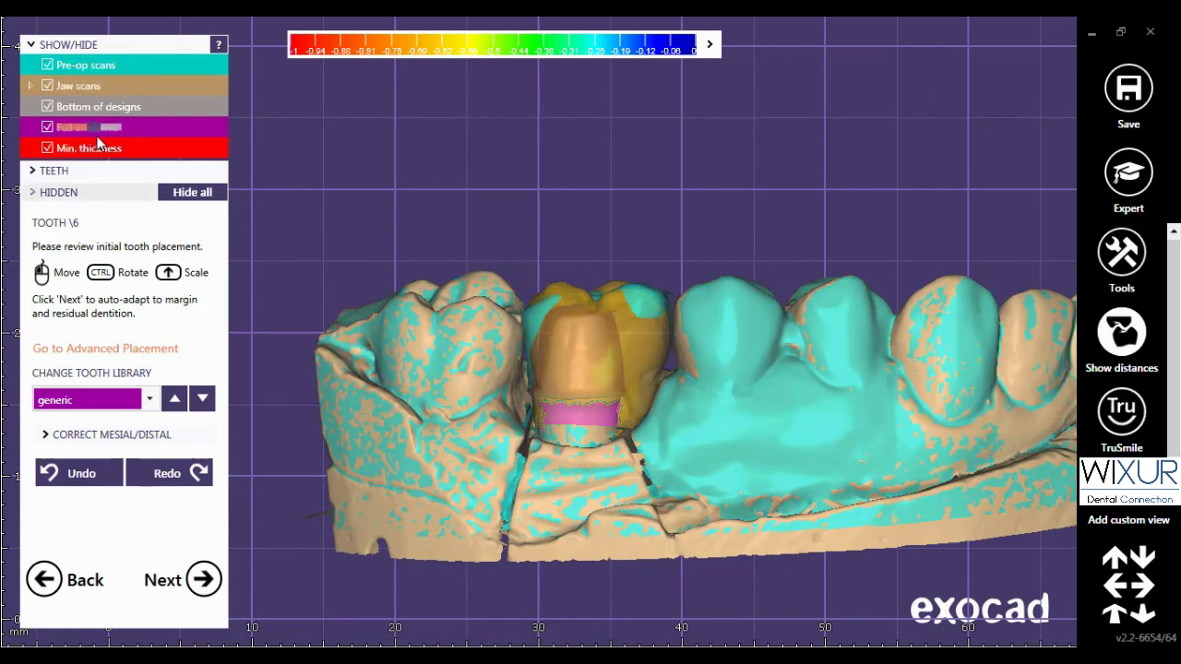
left_click(202, 578)
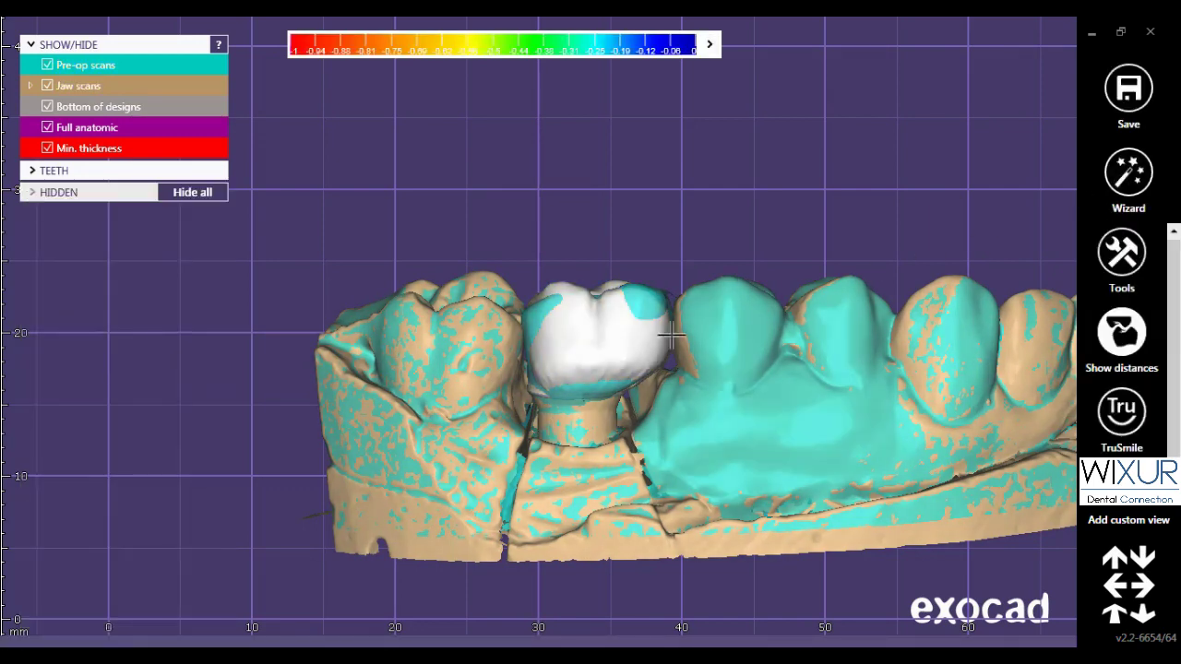
Adapt the crown's model tooth to the pre-op scan and confirm the adaptation
left_click(617, 351)
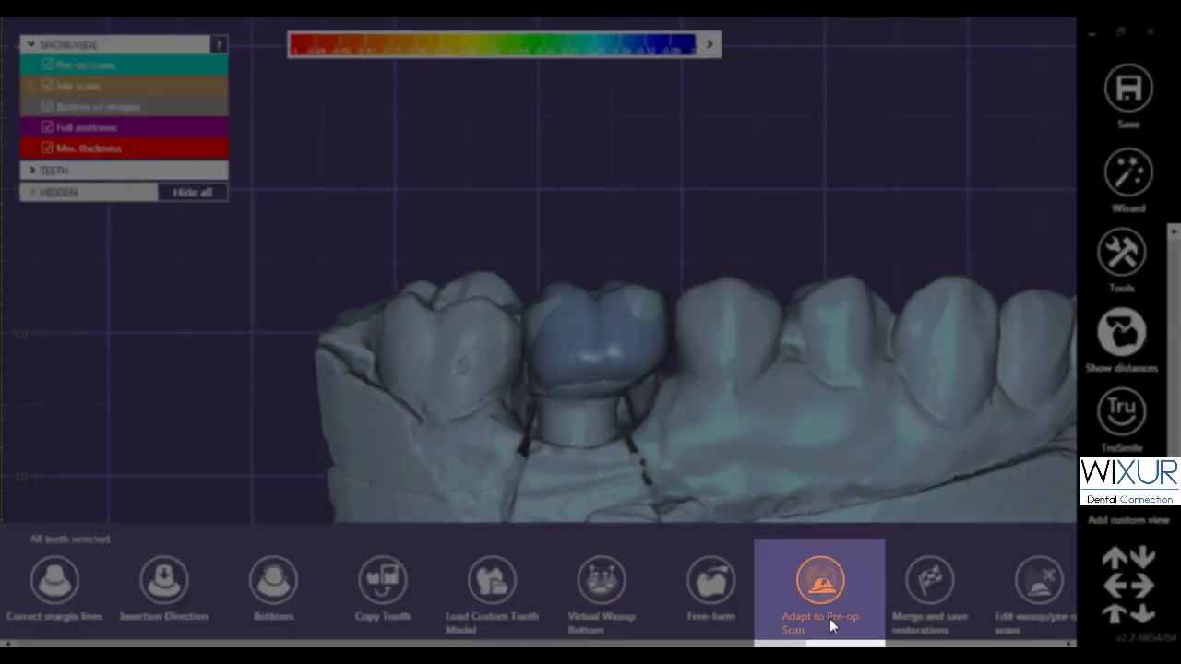
left_click(829, 620)
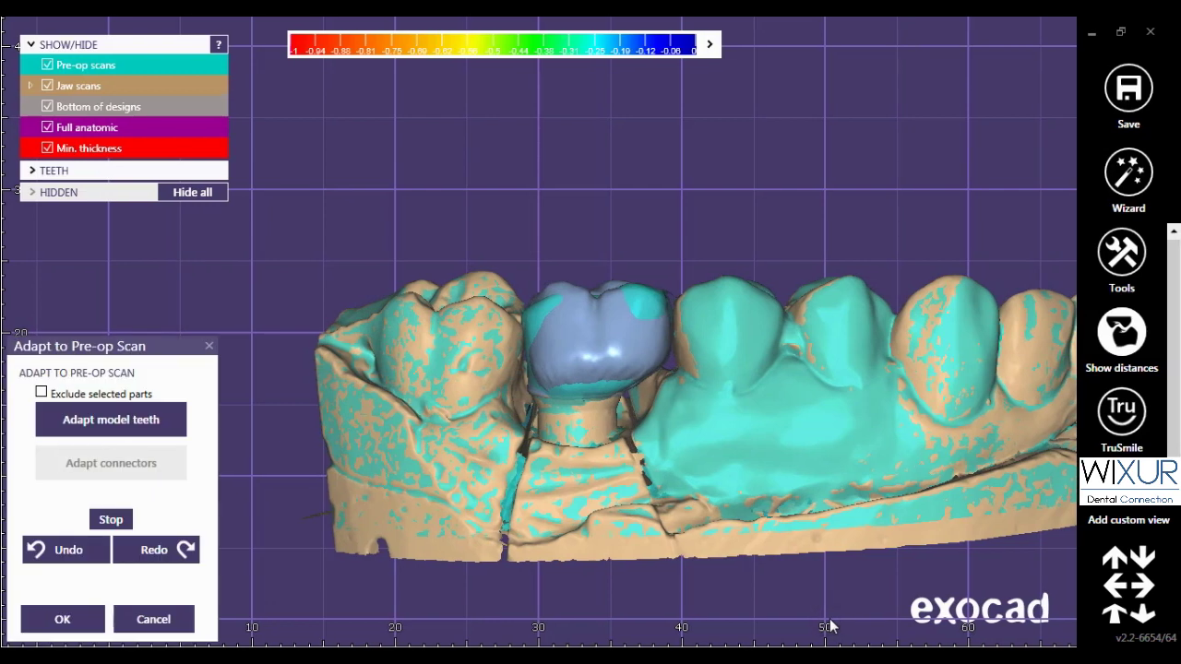
left_click(105, 419)
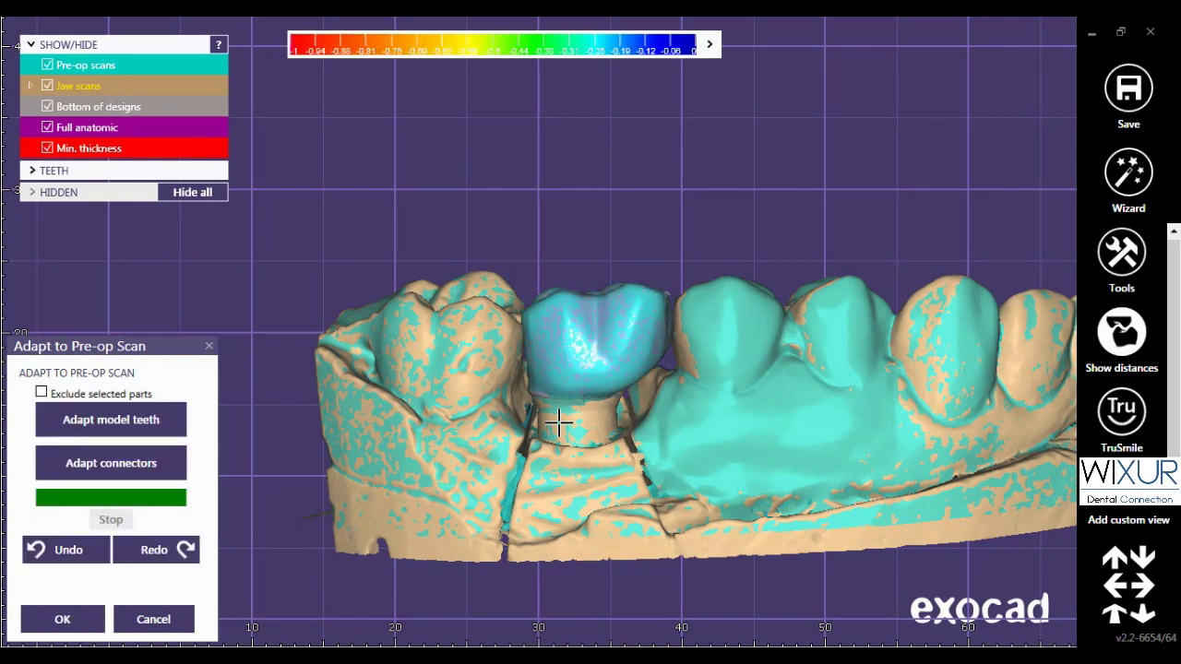
left_click(83, 617)
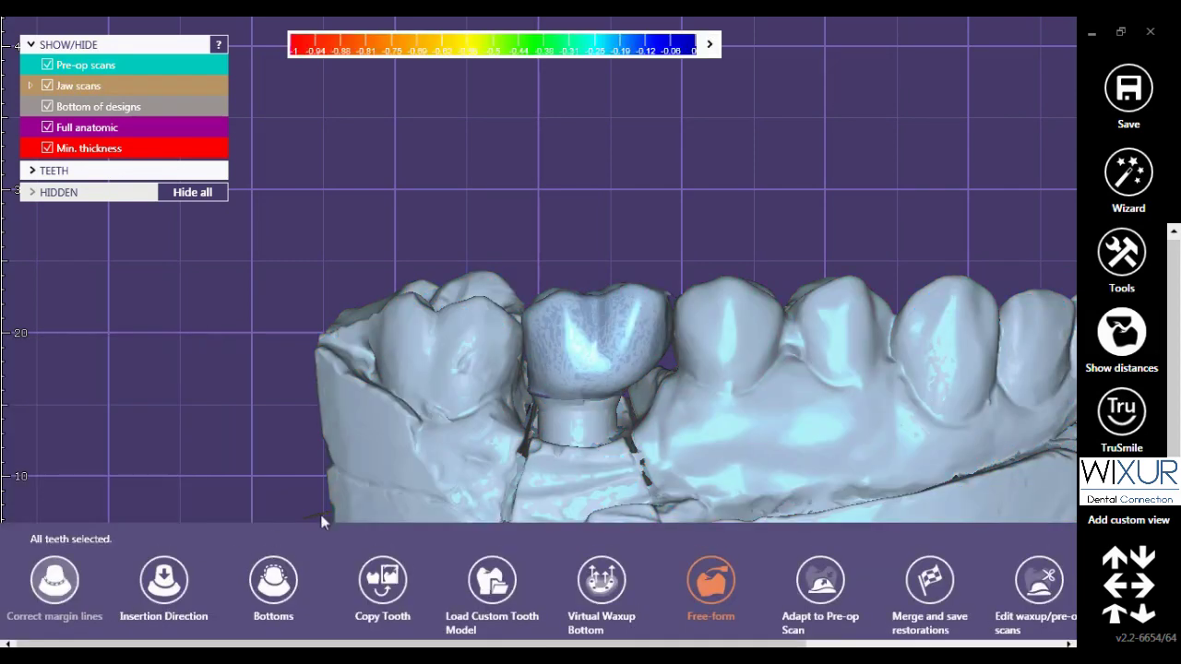
Return to the wizard's free-forming stage and hide the pre-op scan to leave the crown uncovered on the jaw scan
left_click(1148, 182)
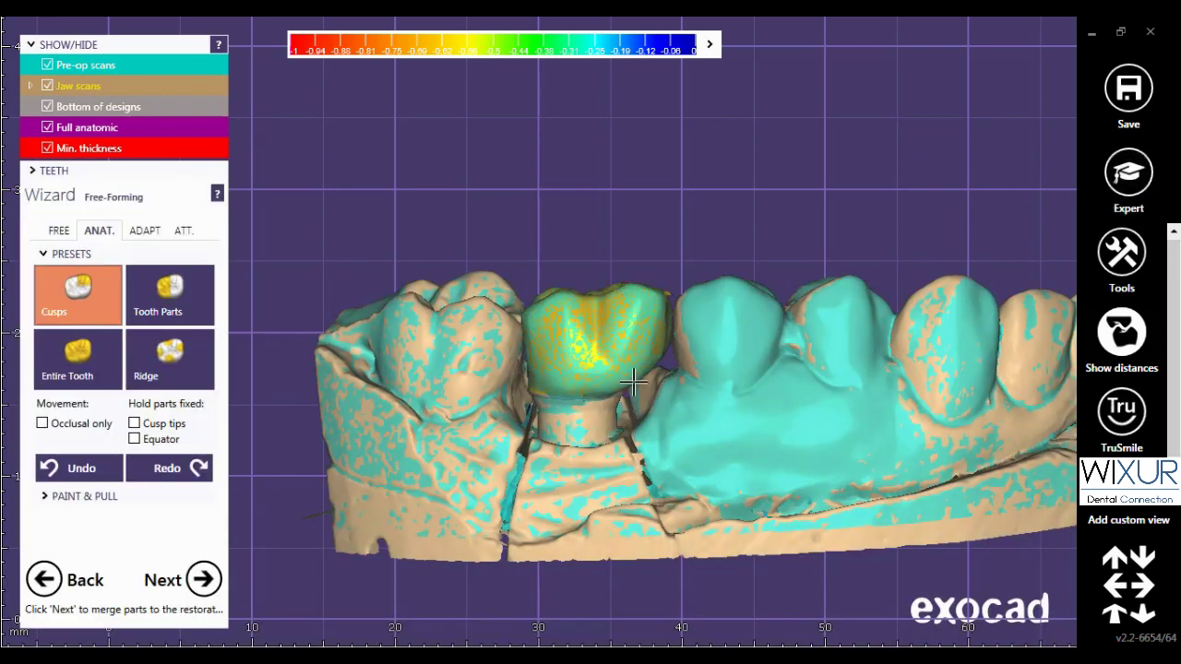
scroll(612, 362, "up", 5)
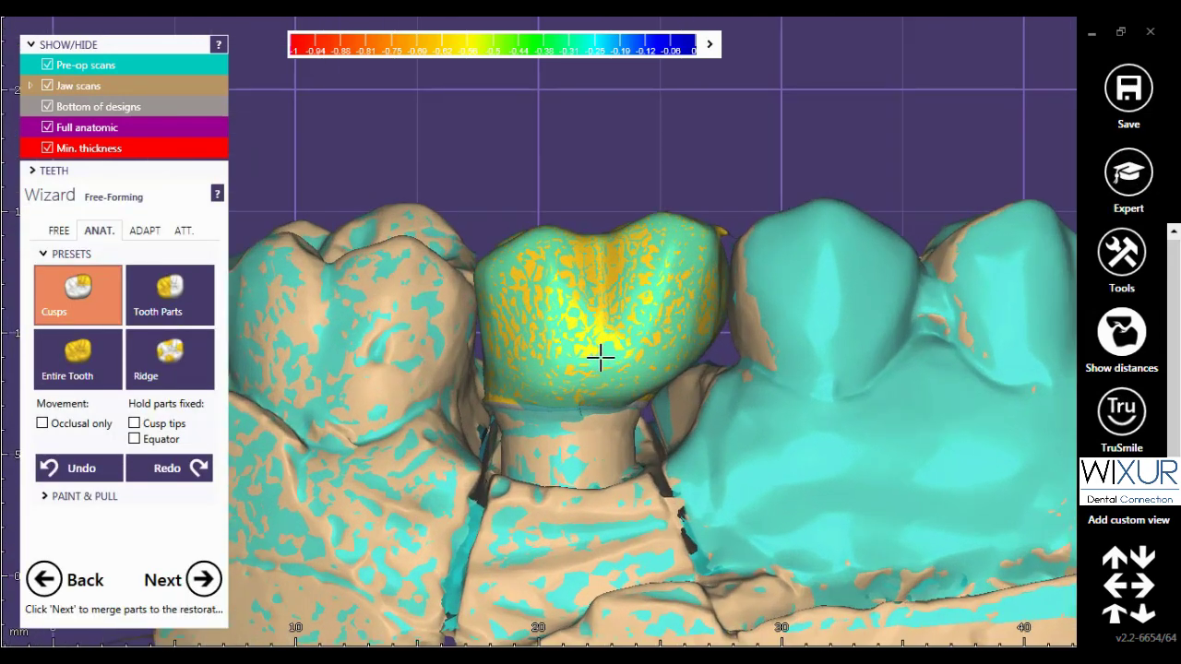
left_click(47, 64)
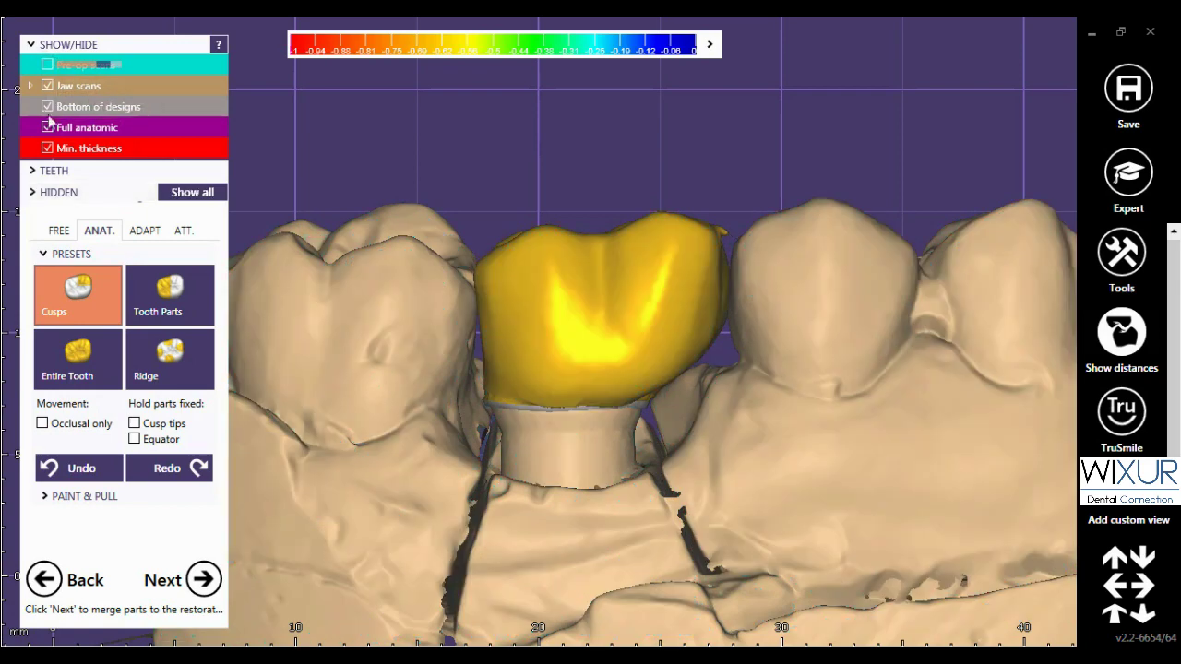
Smooth the crown's surface along its lower edge just above the margin with the free-form Smooth/Flatten brush
left_click(59, 230)
left_click(152, 295)
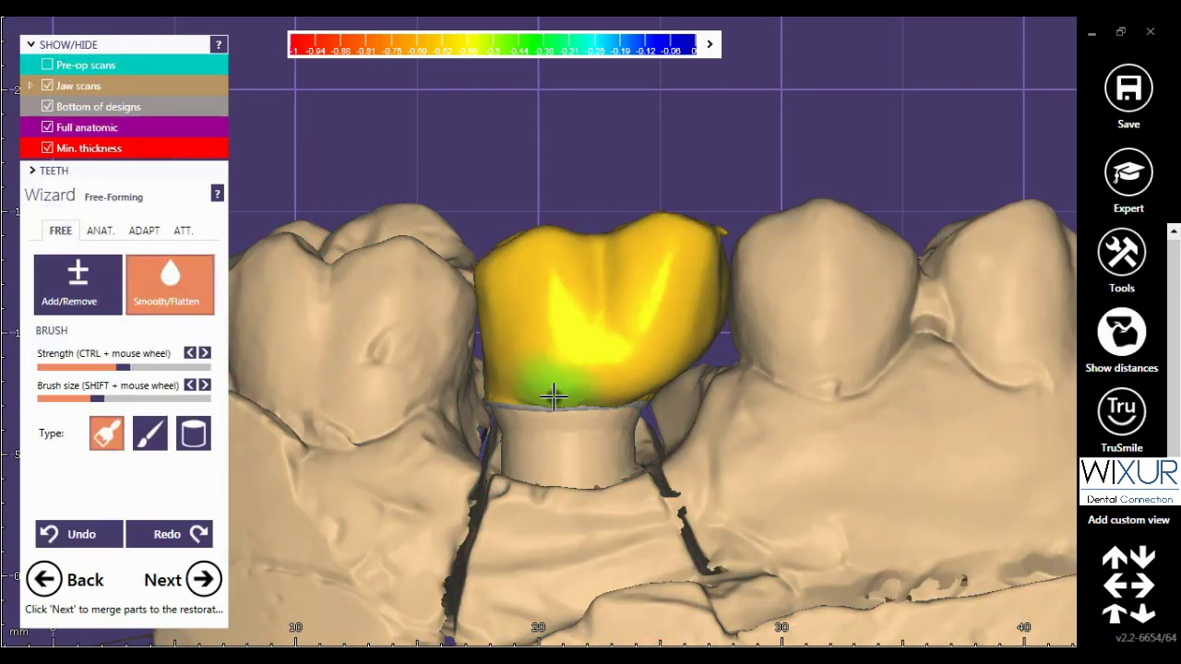
left_click_drag(509, 392, 628, 397)
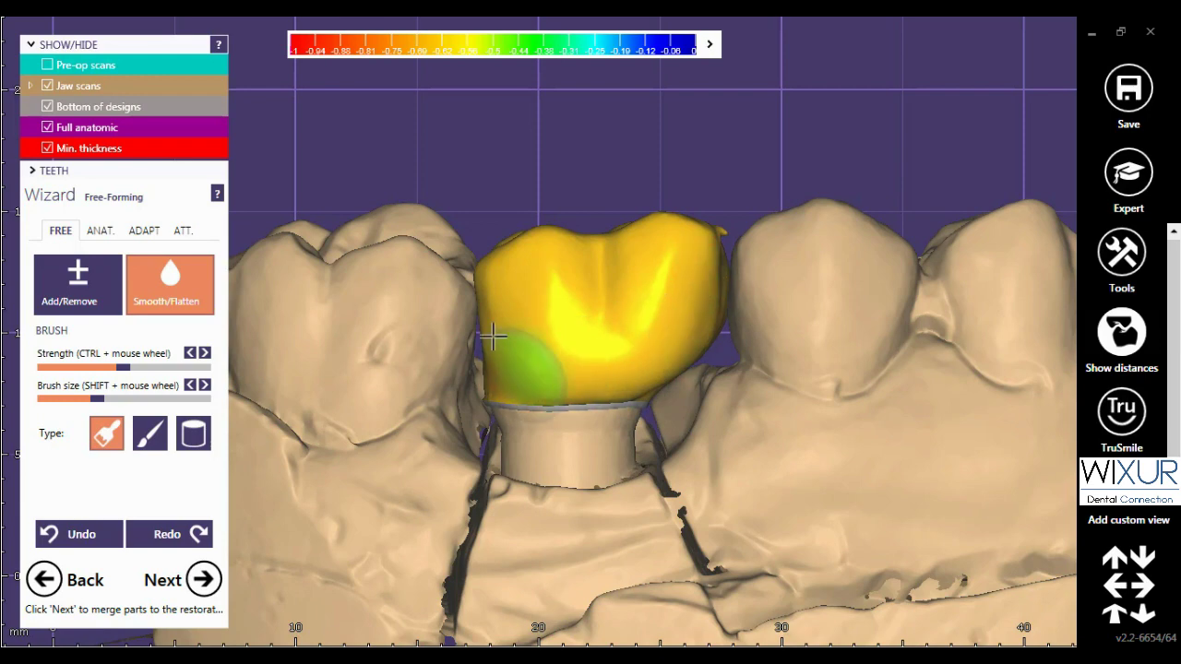
Inspect the crown from several sides, varying the transparency, and compare its shape with the pre-op scan
scroll(587, 358, "down", 5)
right_click_drag(593, 360, 596, 380)
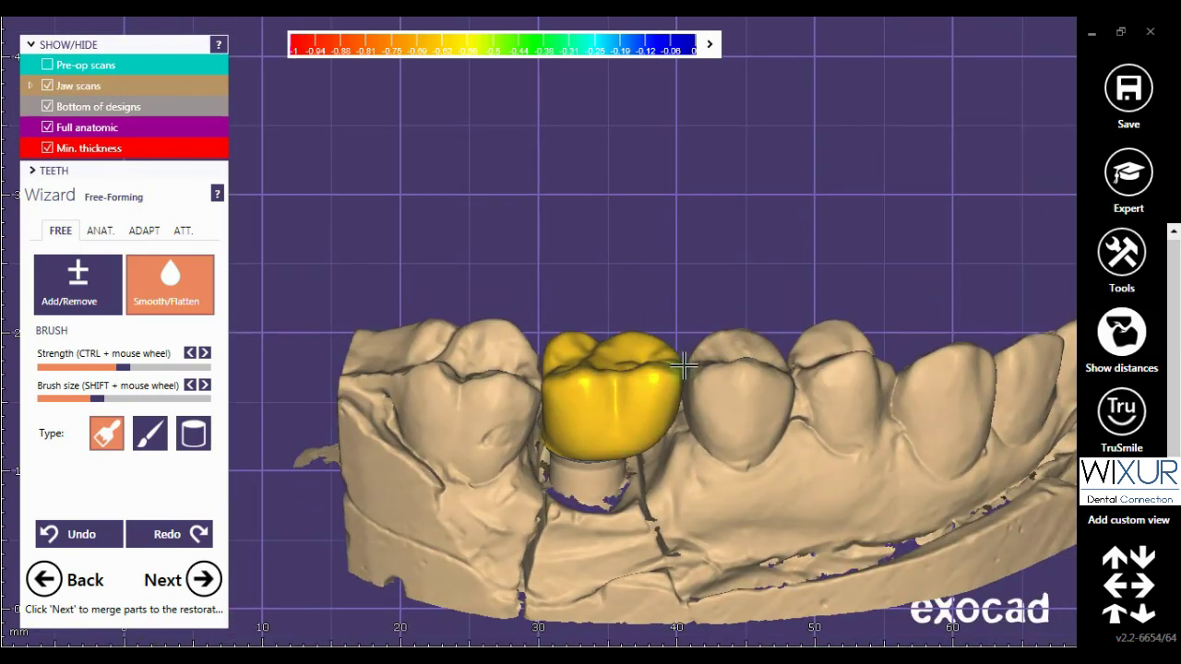
scroll(643, 403, "down", 5)
right_click_drag(640, 403, 493, 424)
scroll(631, 419, "up", 5)
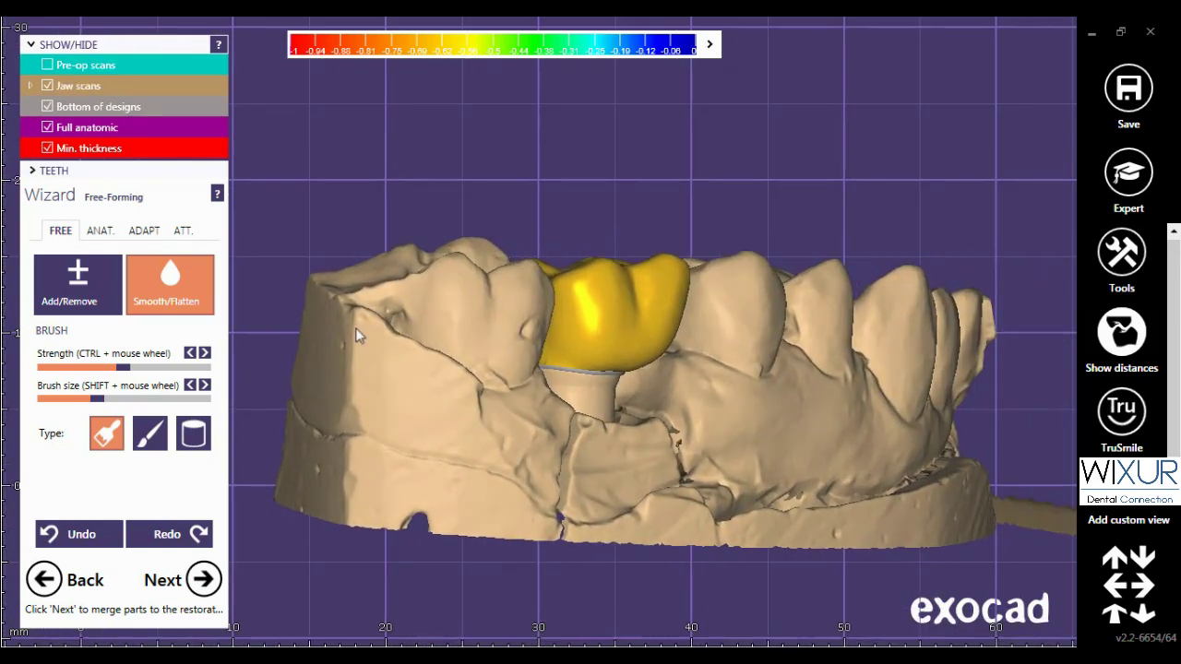
scroll(61, 129, "down", 3)
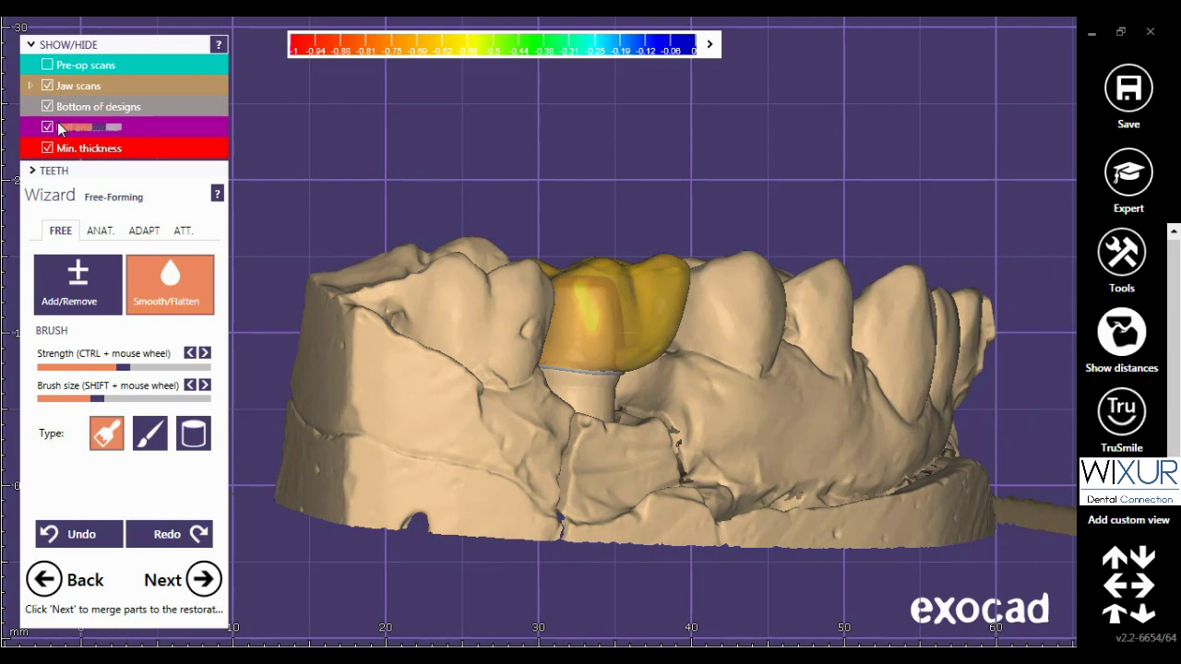
left_click(48, 65)
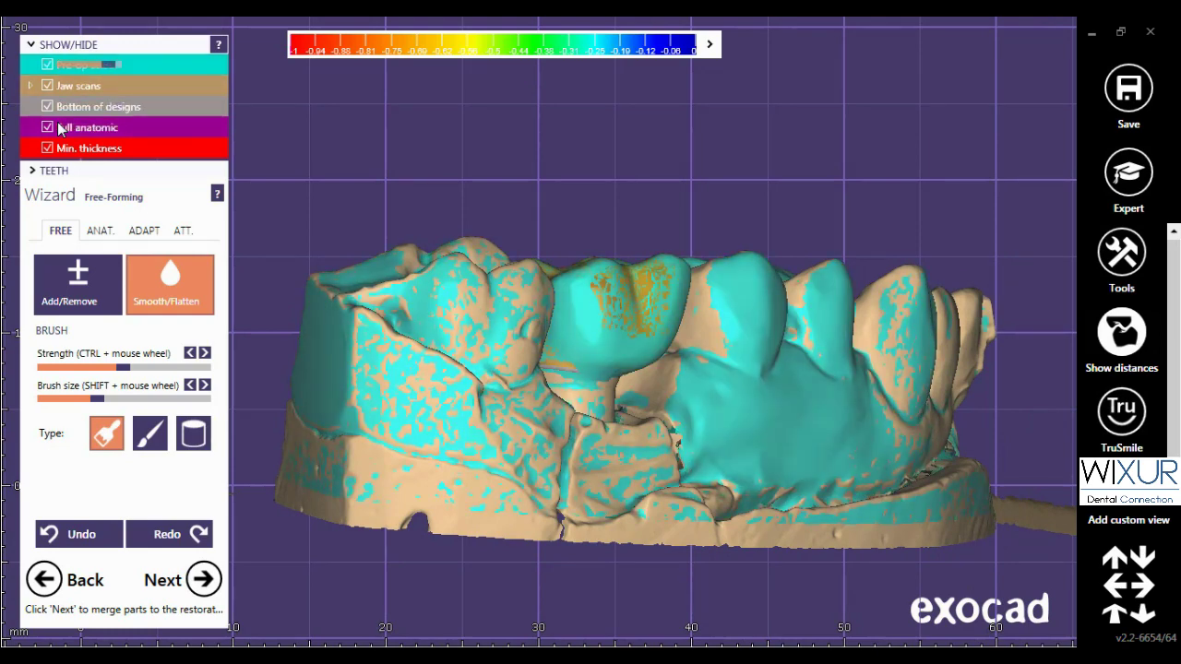
scroll(61, 130, "down", 2)
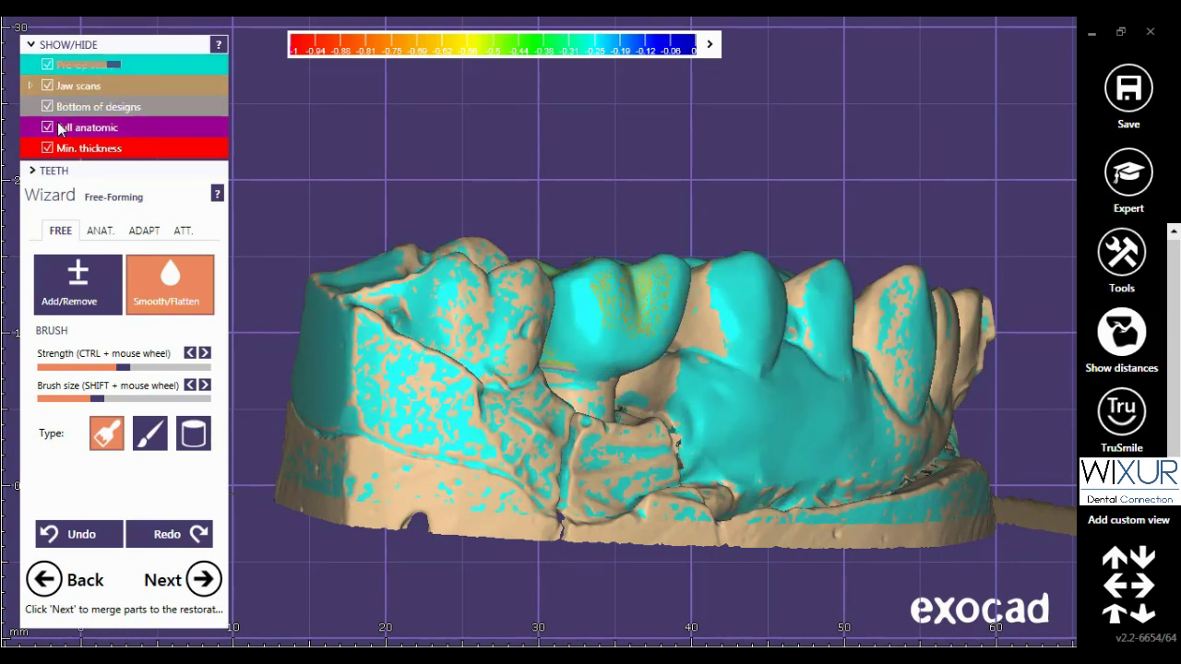
right_click_drag(304, 245, 849, 448)
left_click(47, 127)
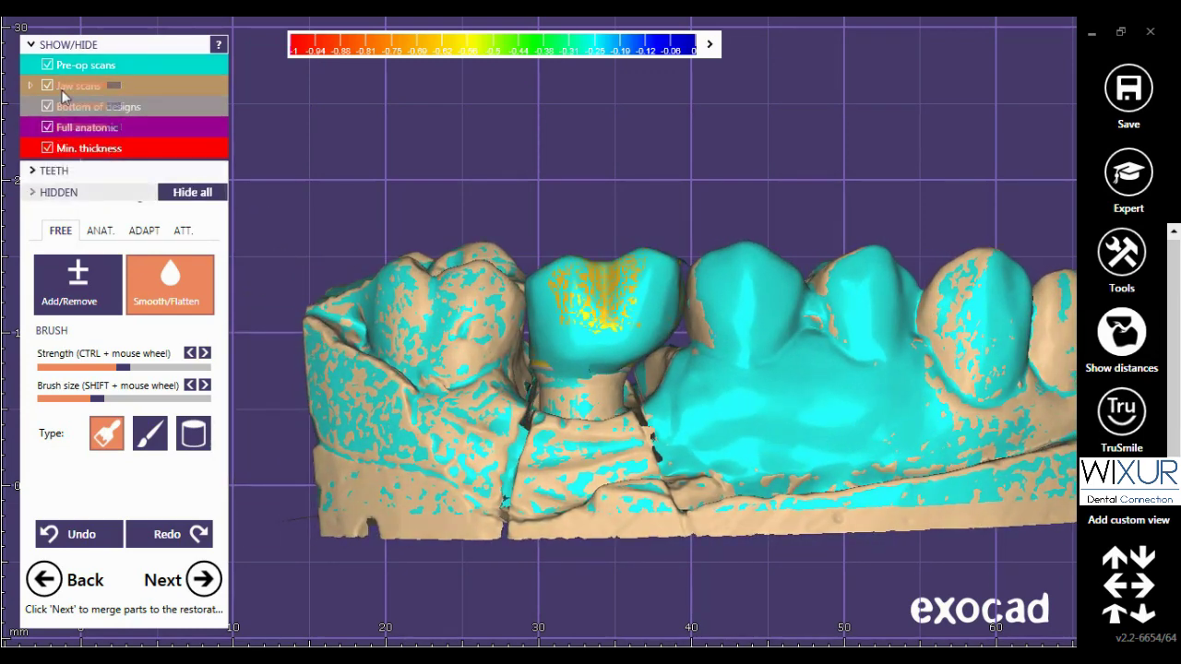
Hide the pre-op scan, finish free-forming and merge the crown parts into the restoration
left_click(47, 65)
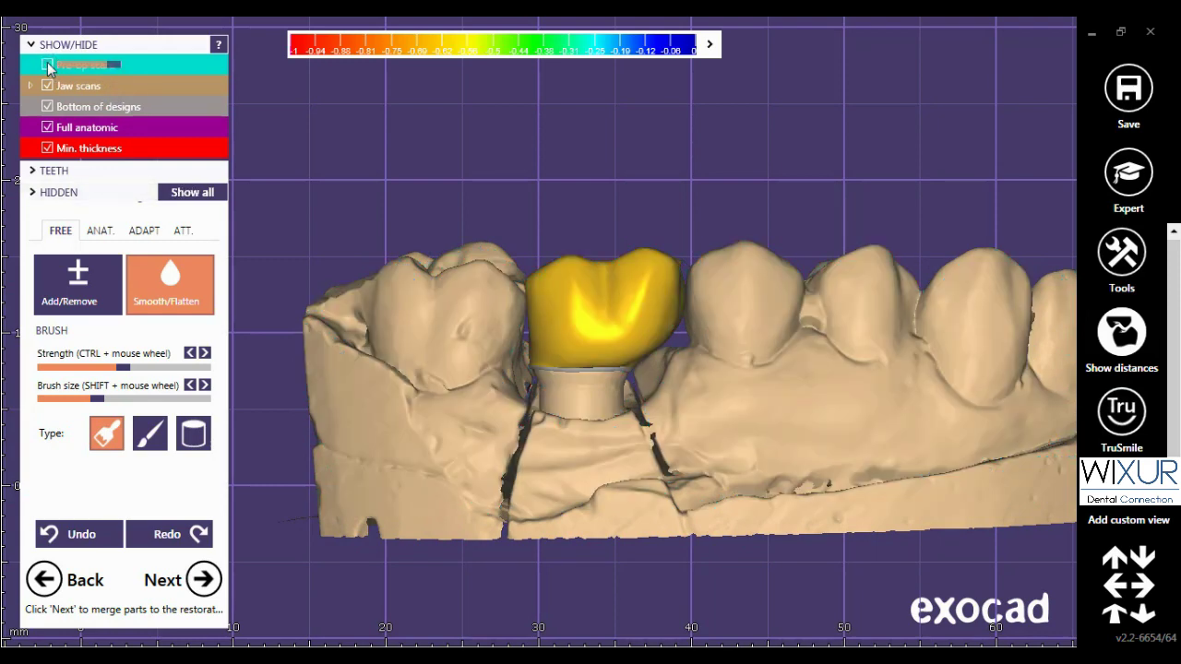
left_click(203, 578)
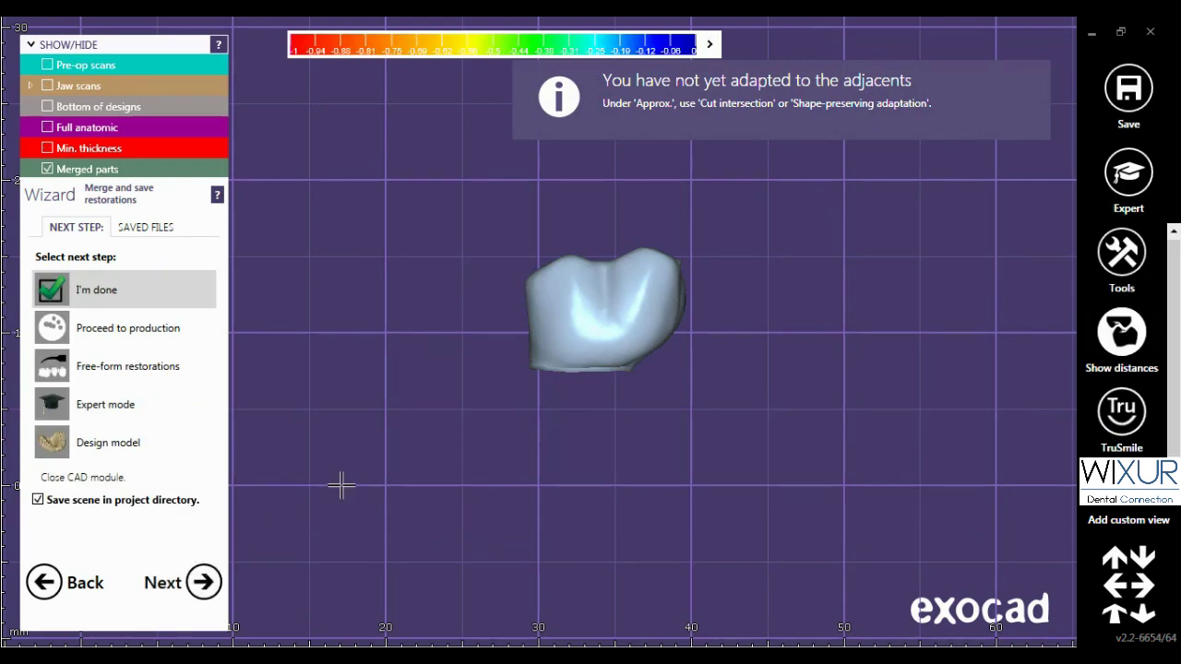
right_click_drag(341, 486, 415, 422)
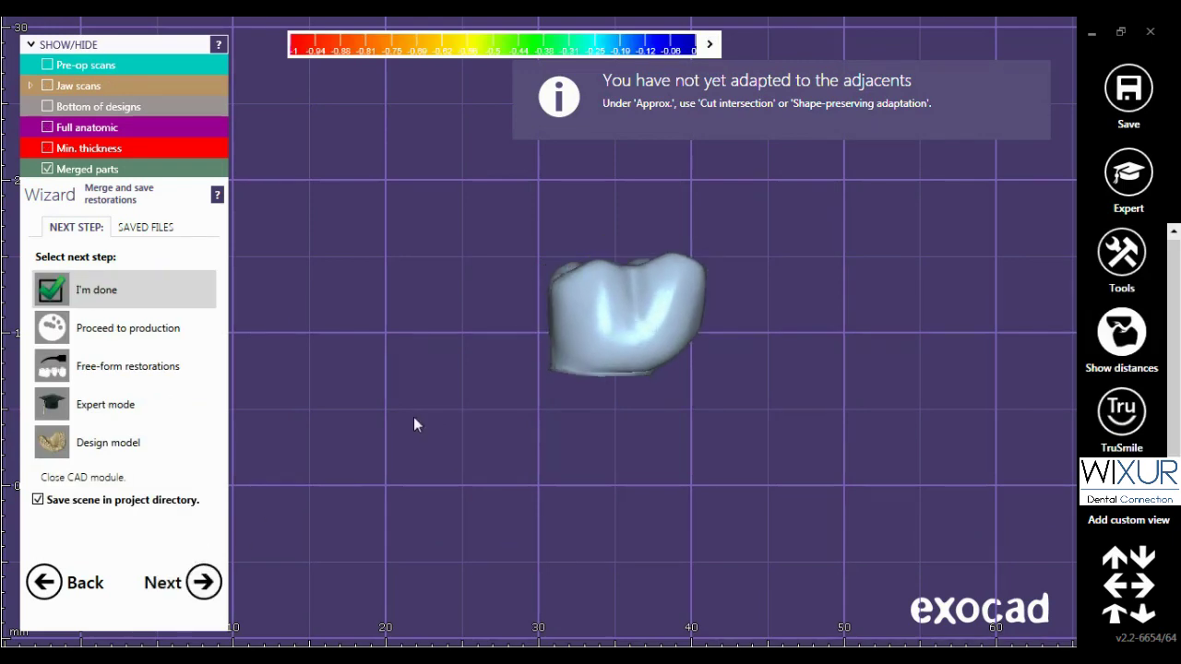
Show the pre-op scan with the merged crown, adjust their transparency and compare them from the occlusal side
left_click(48, 65)
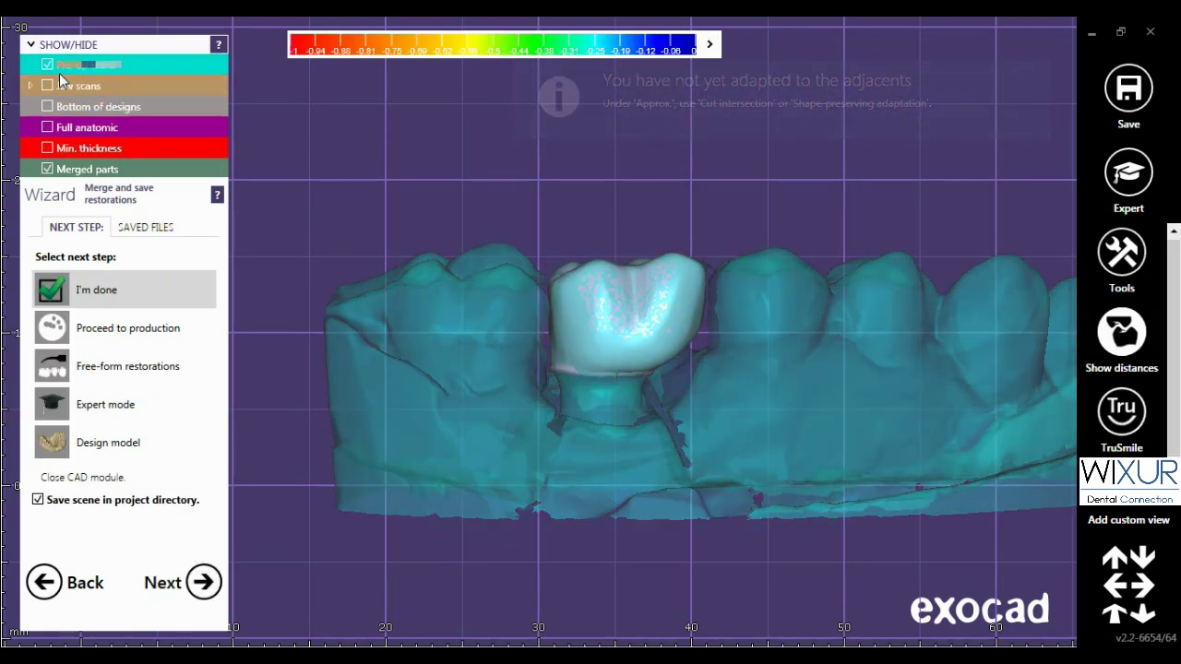
mouse_move(86, 65)
left_mouse_down()
mouse_move(49, 67)
mouse_move(128, 65)
mouse_move(66, 66)
mouse_move(91, 68)
left_mouse_up()
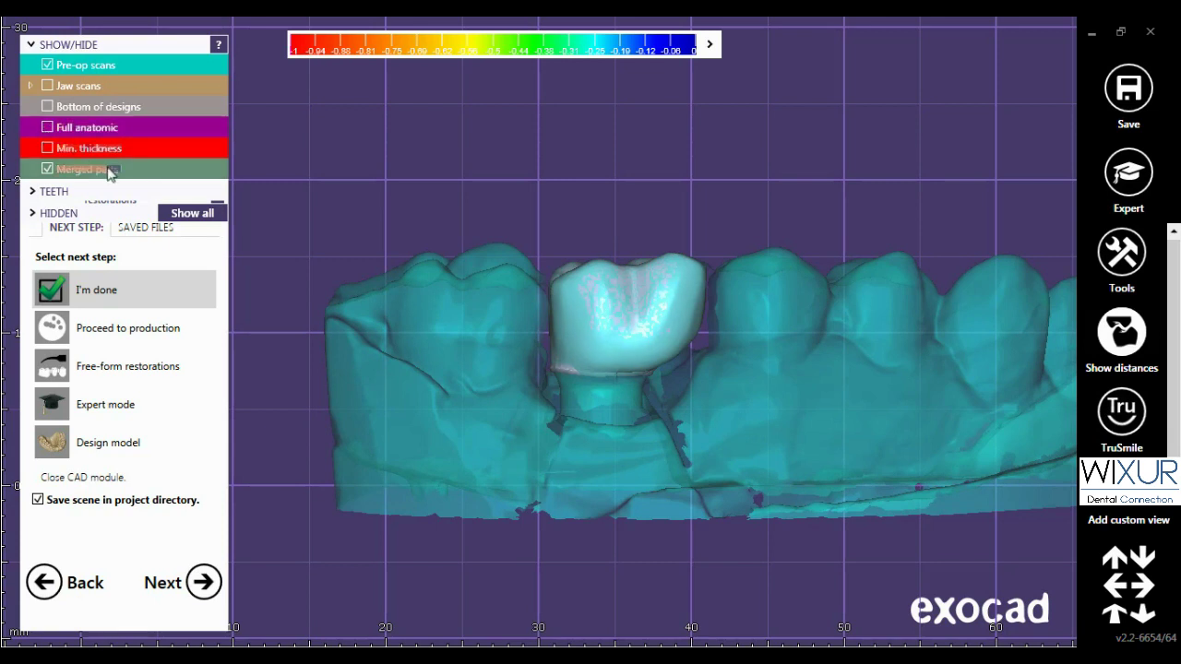
mouse_move(111, 173)
left_mouse_down()
mouse_move(63, 170)
mouse_move(125, 171)
left_mouse_up()
right_click_drag(453, 295, 542, 327)
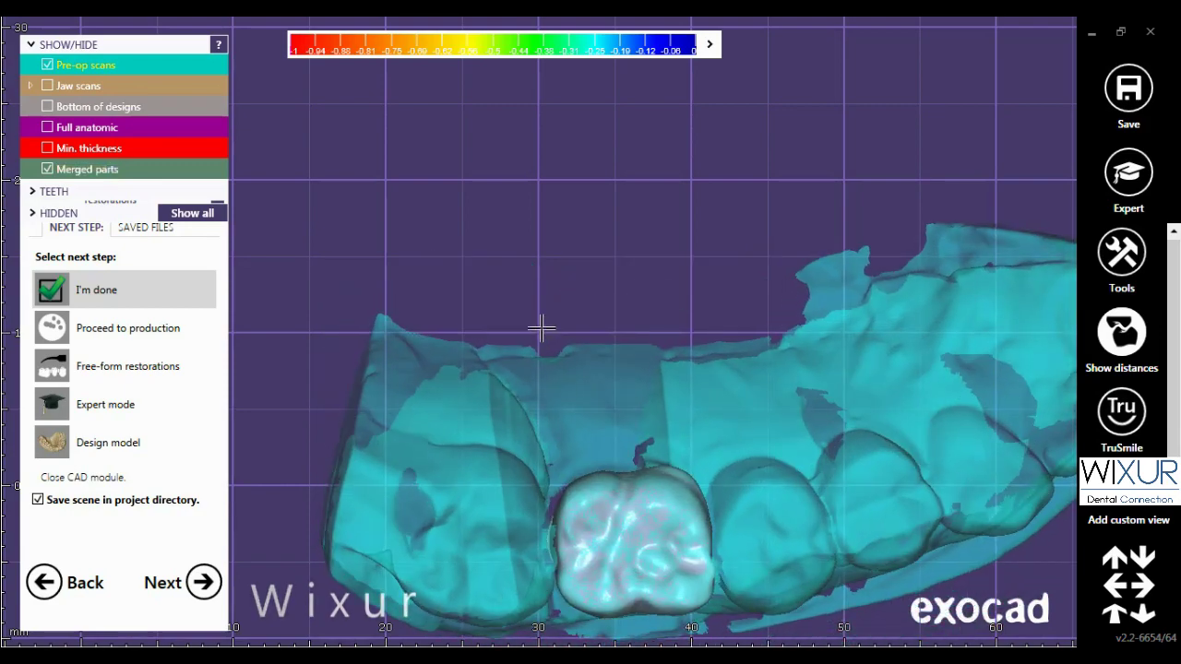